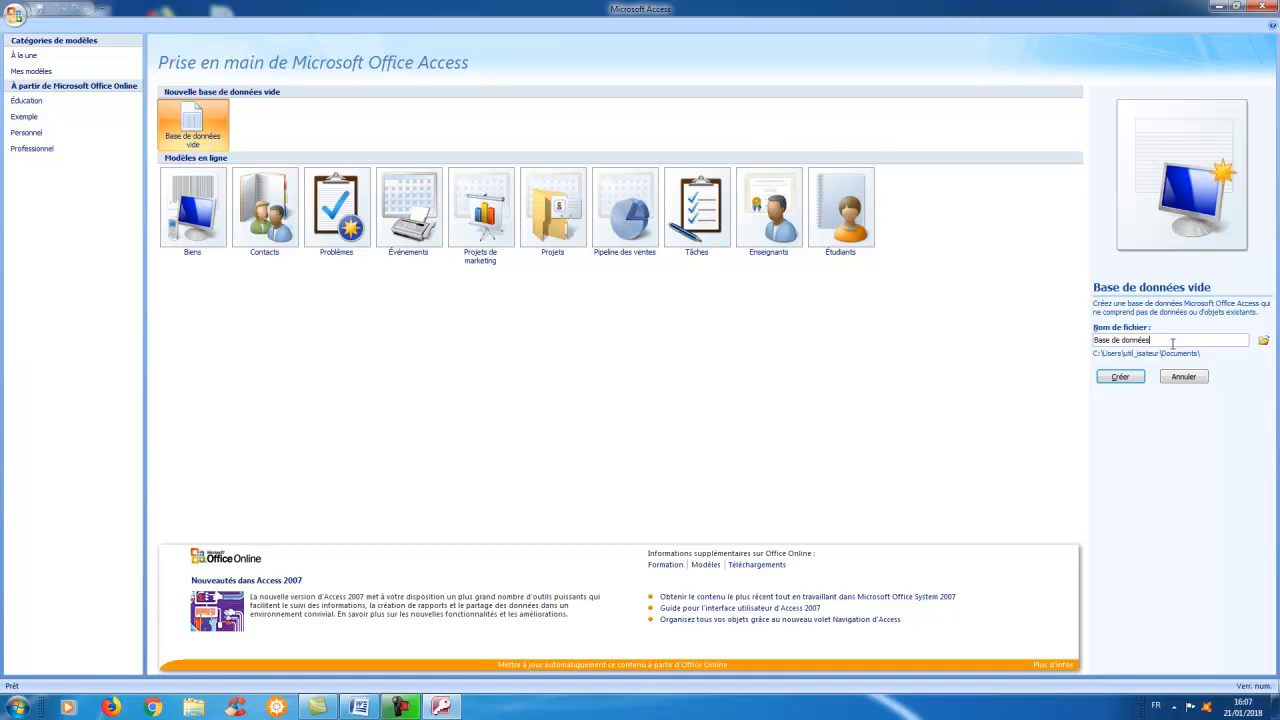
Step: Create a blank database named tissu and save its first table as CLIENTS in Design view
type("tissu")
left_click(1121, 377)
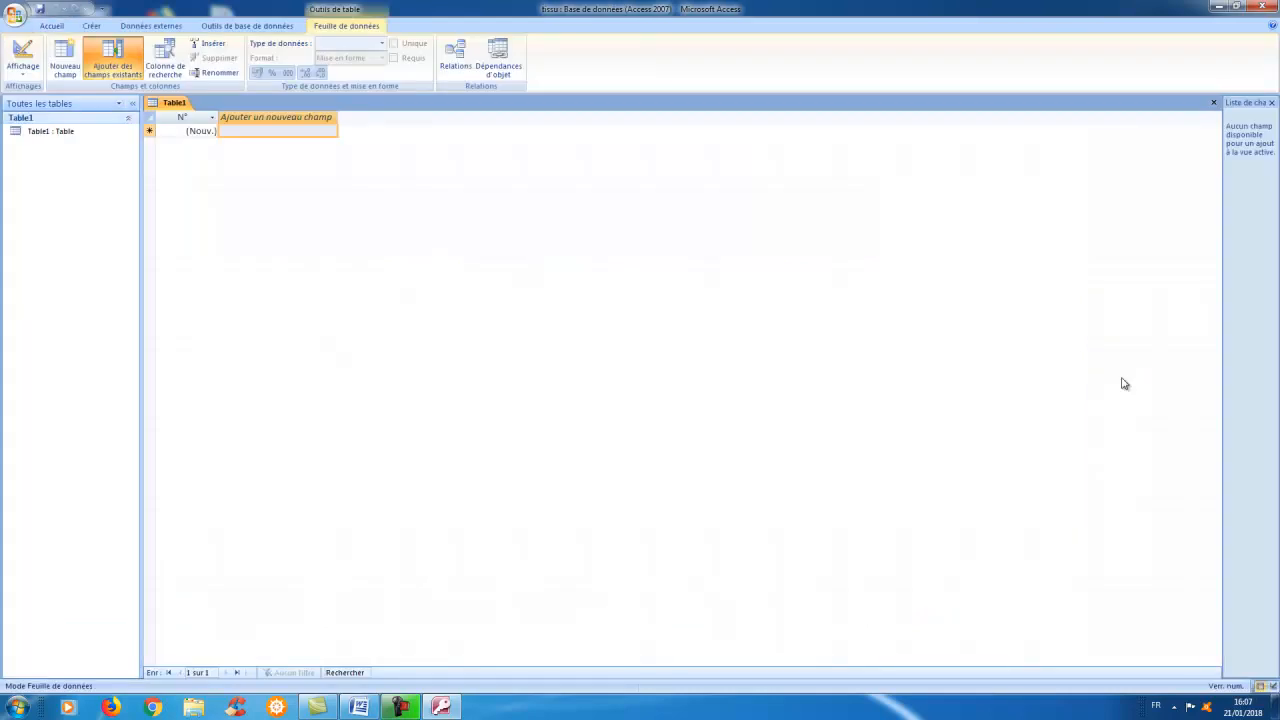
key("Caps_Lock")
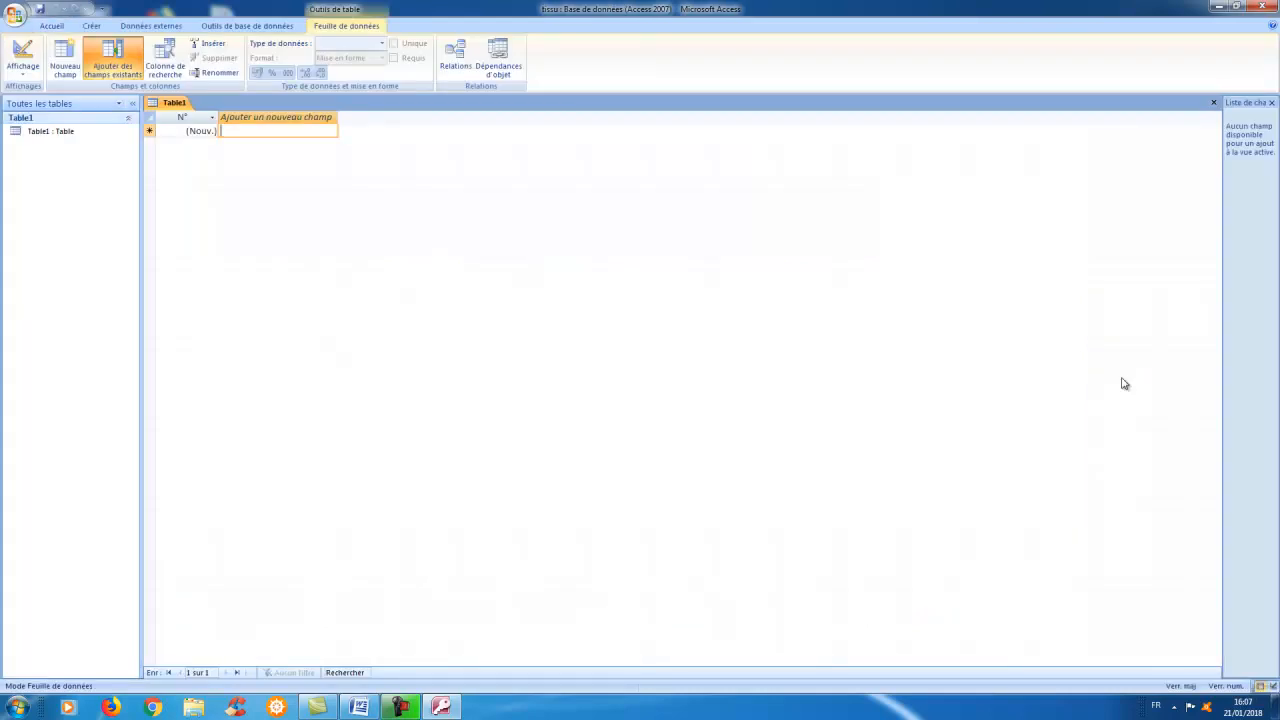
left_click(22, 55)
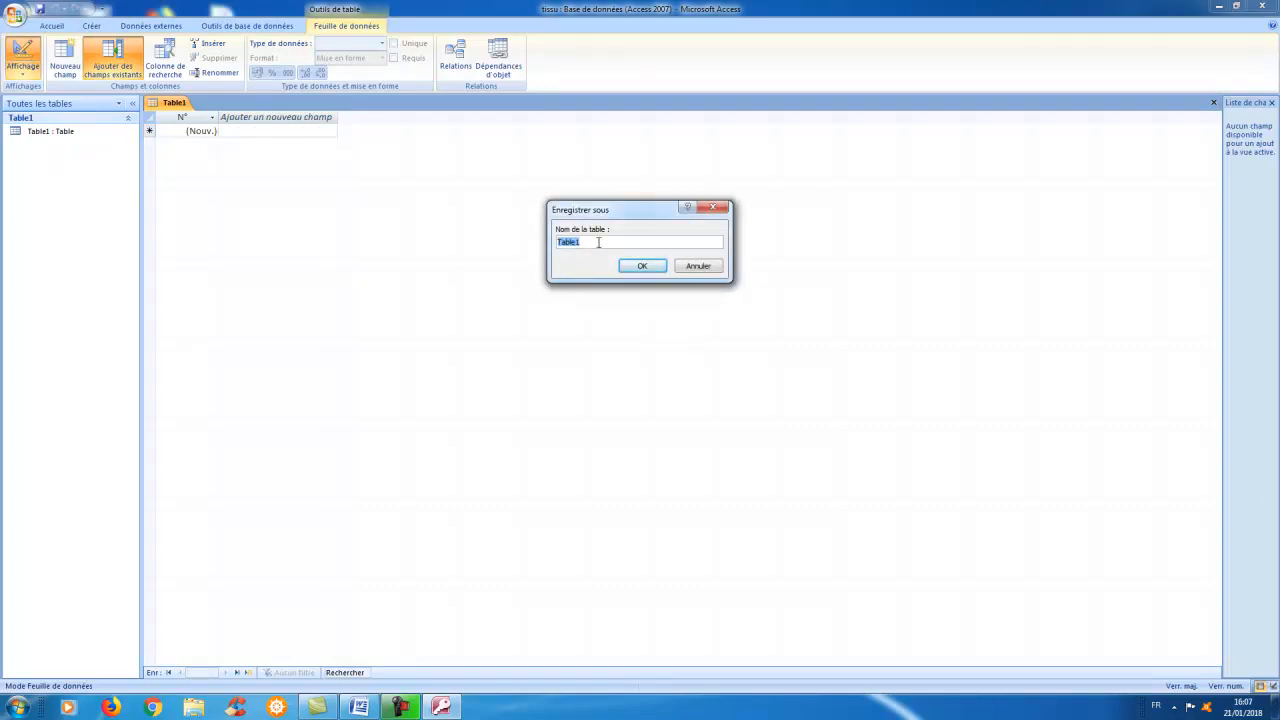
type("CLIENTS")
left_click(642, 267)
Step: Rename the primary key field to N°CLIENT and keep NuméroAuto as its data type
left_click(184, 133)
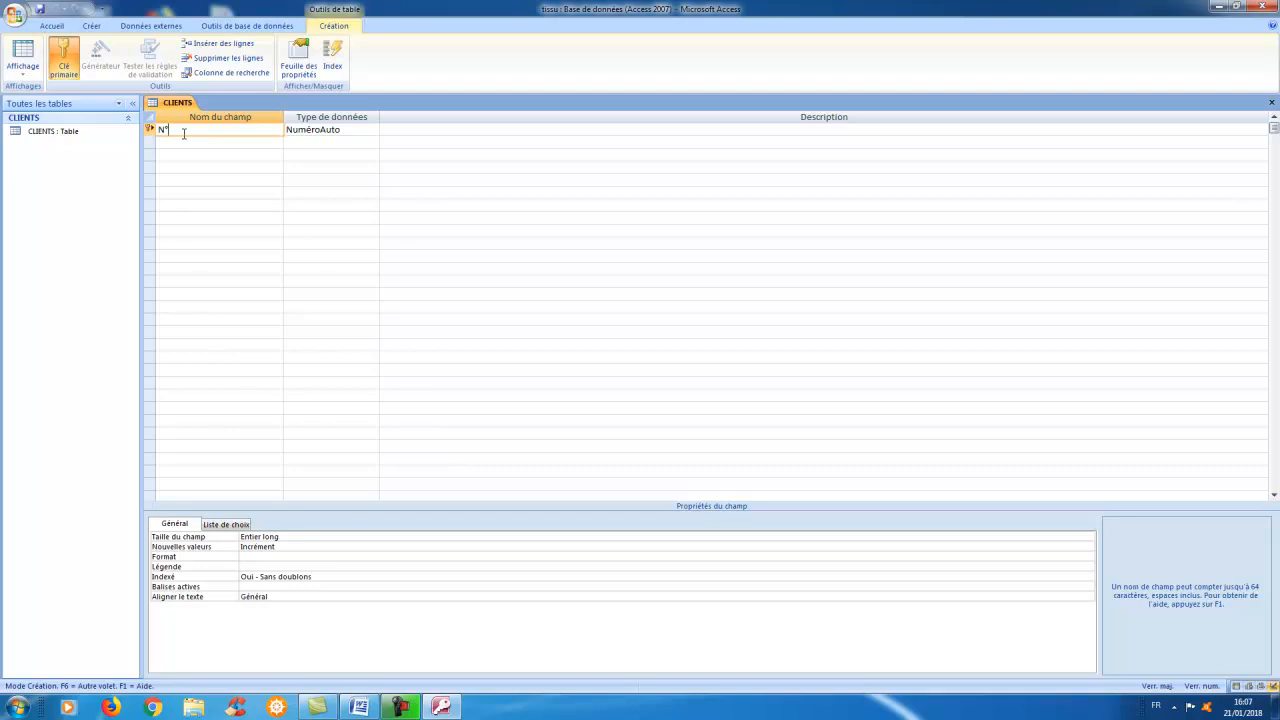
type("CLIENT")
left_click(362, 130)
left_click(373, 131)
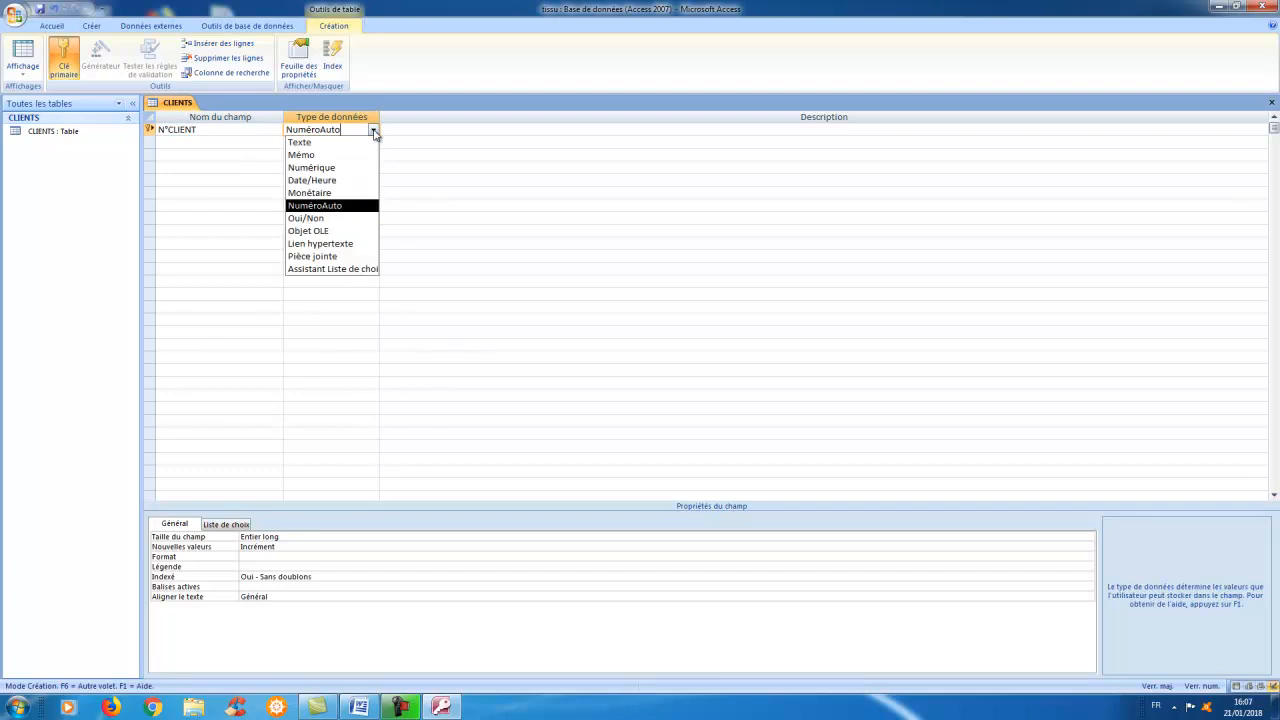
left_click(373, 131)
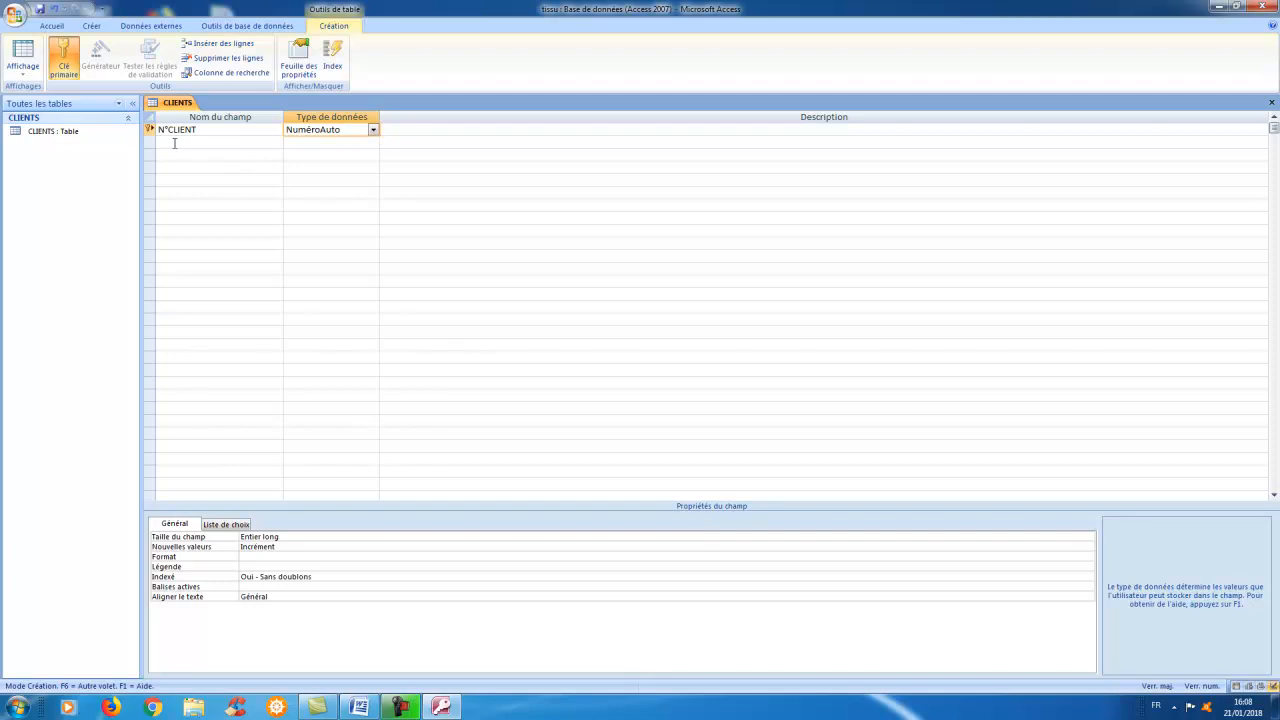
Step: Add a text field named TITRE with a field size of 20 and the default value "MONSIEUR"
left_click(176, 142)
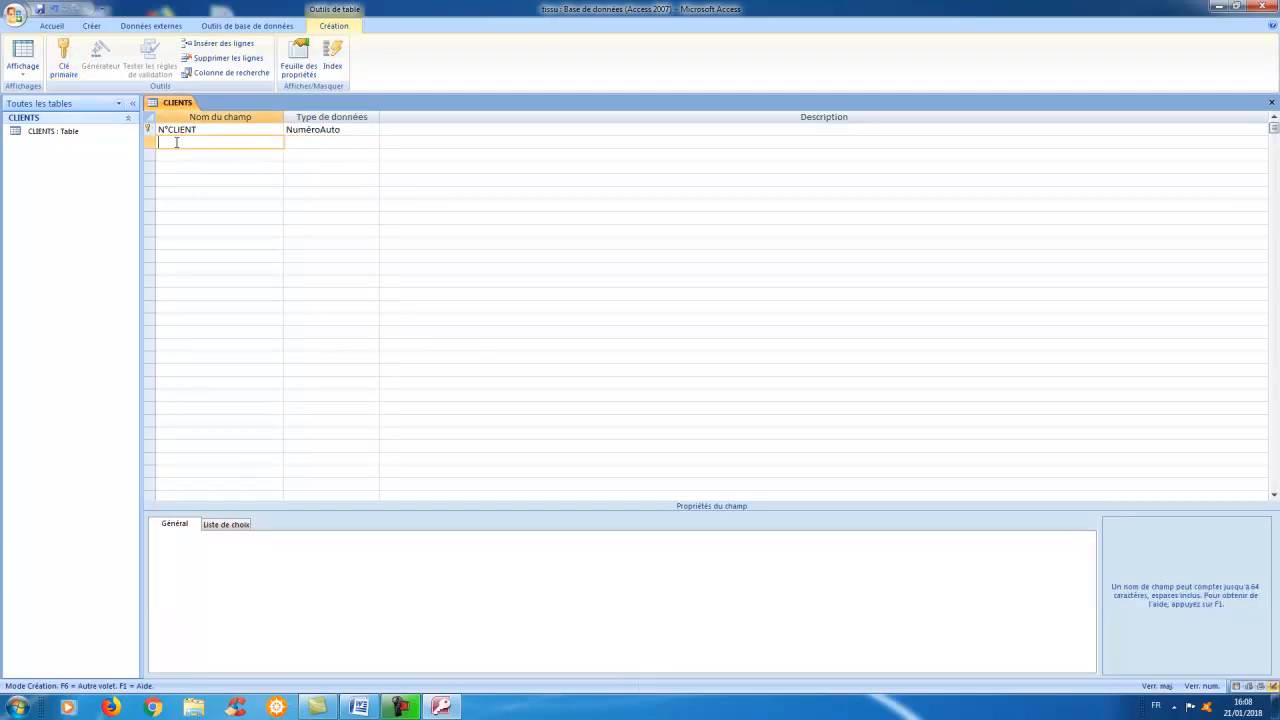
type("TITRE")
key("Tab")
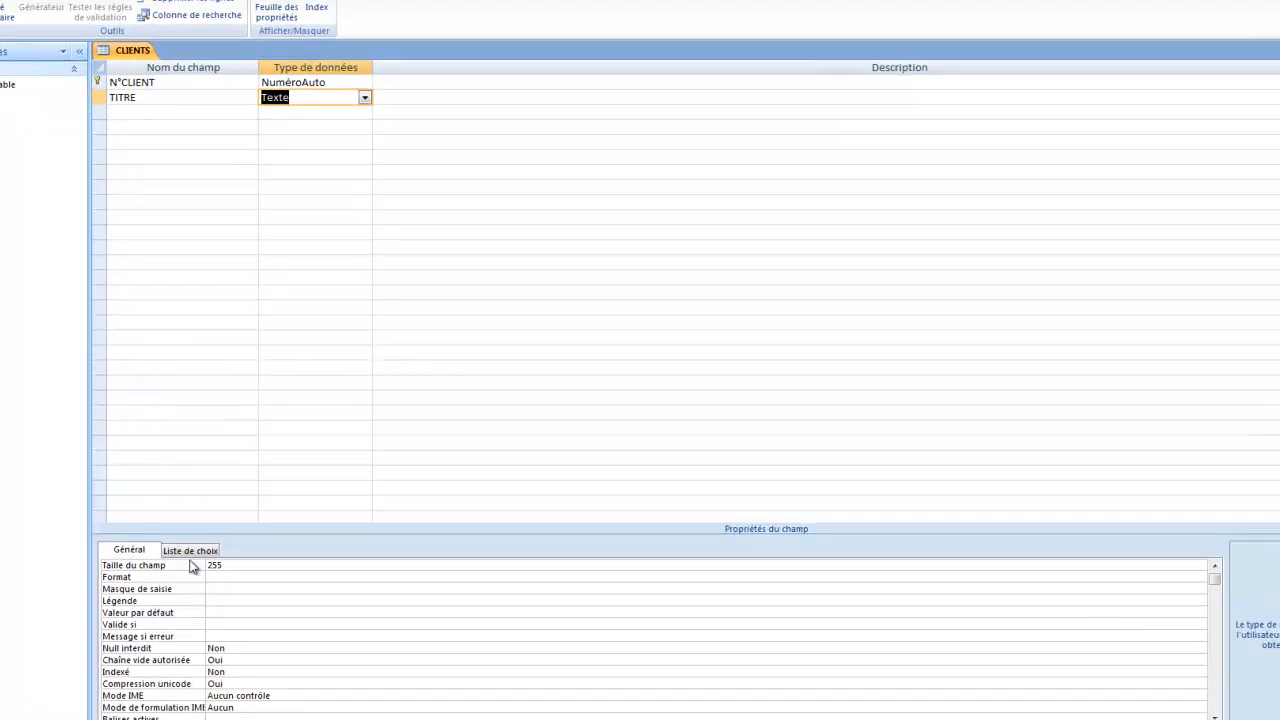
left_click(261, 537)
left_click(153, 604)
type("20")
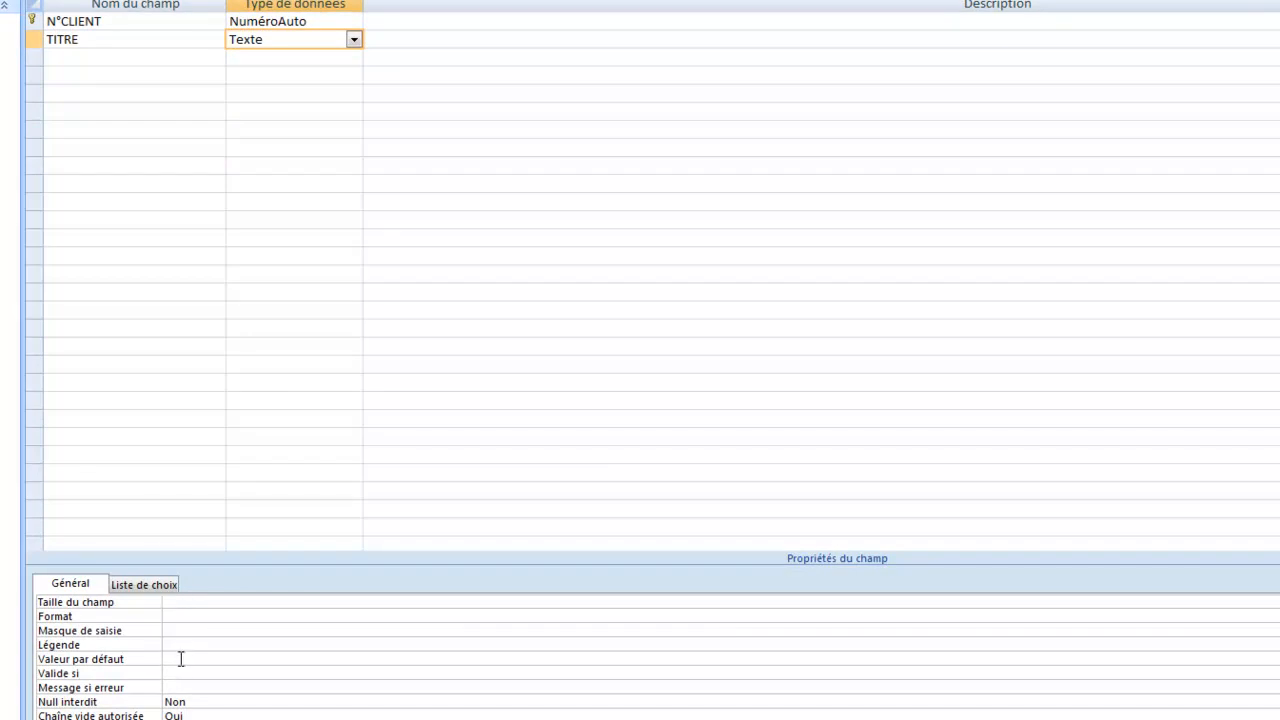
left_click(181, 659)
type("\"MONSIEUR\"")
Step: Add a text field named NOM below TITRE with a field size of 25
left_click(86, 60)
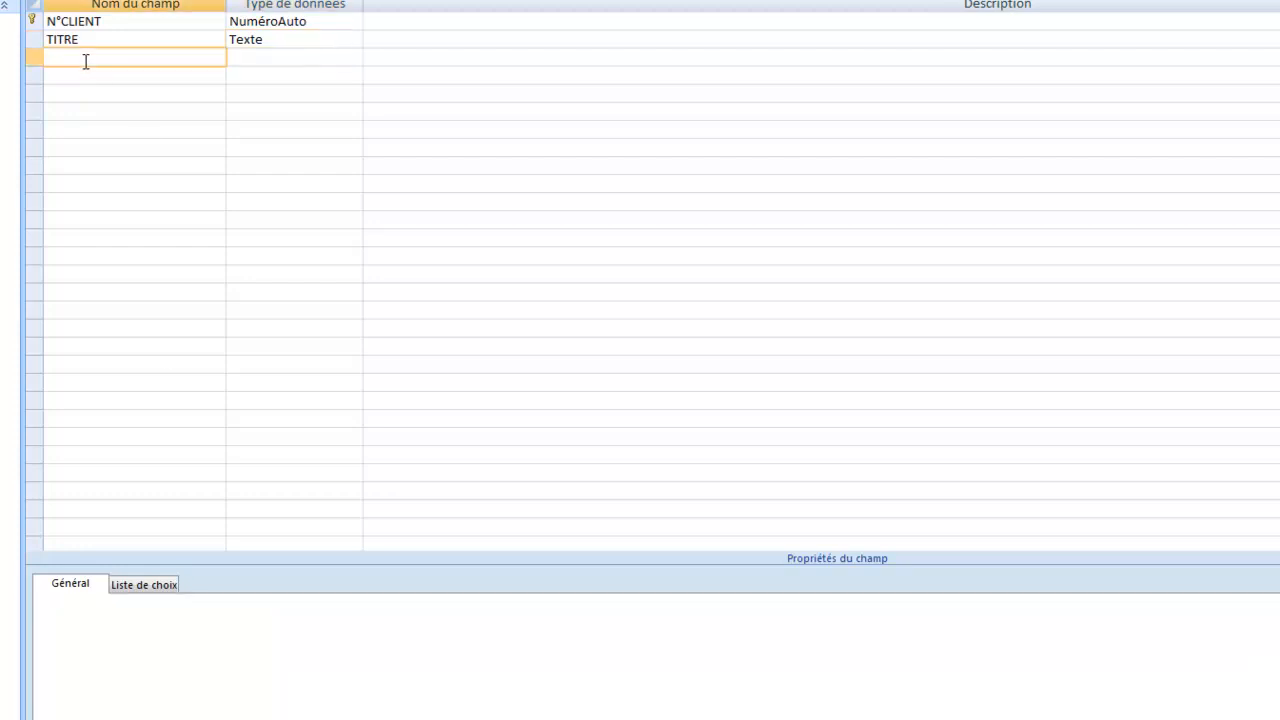
type("NOM")
key("Tab")
left_click(198, 604)
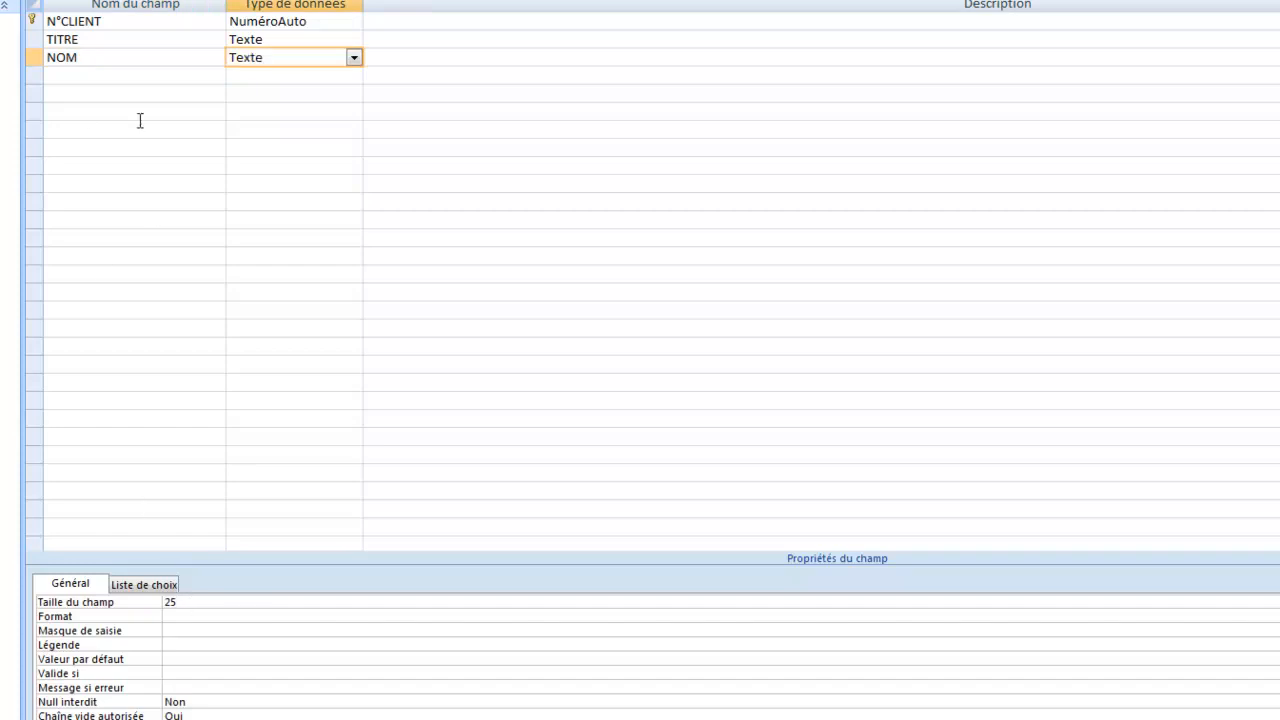
Step: Add a text field named SOCIETE below NOM and open its field size for editing
left_click(107, 77)
type("SOCIETE")
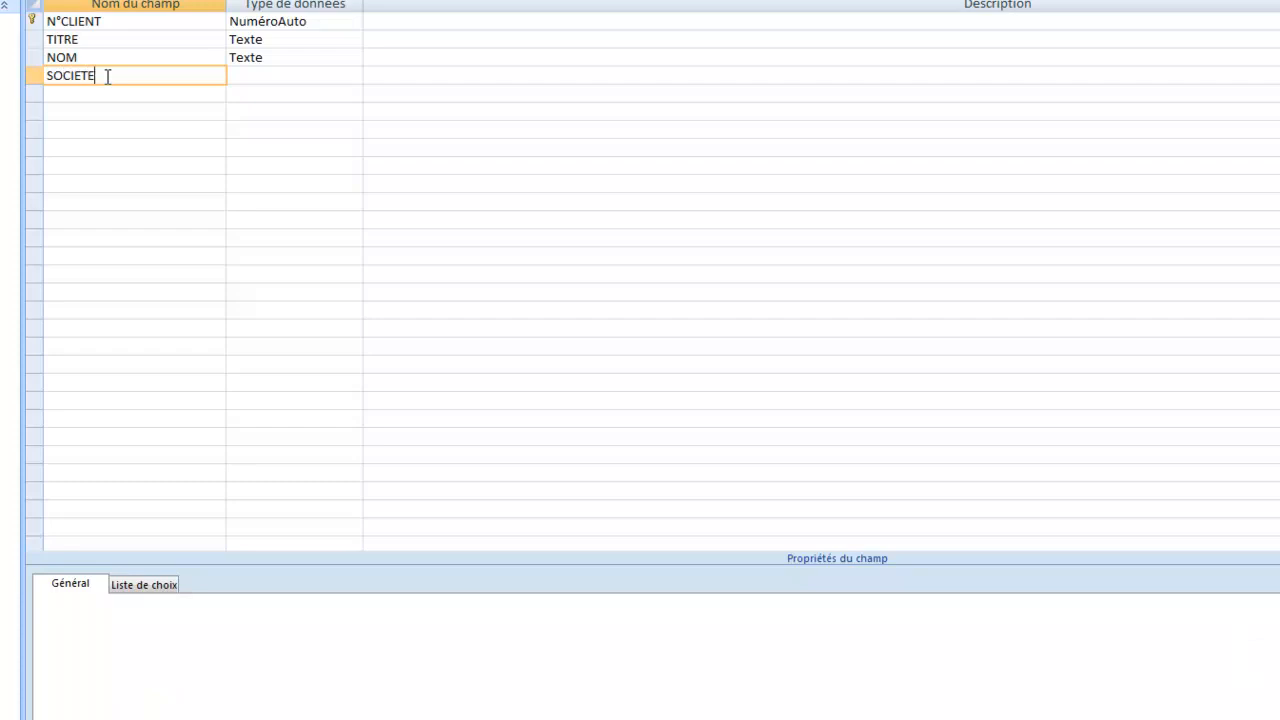
key("Tab")
left_click(196, 602)
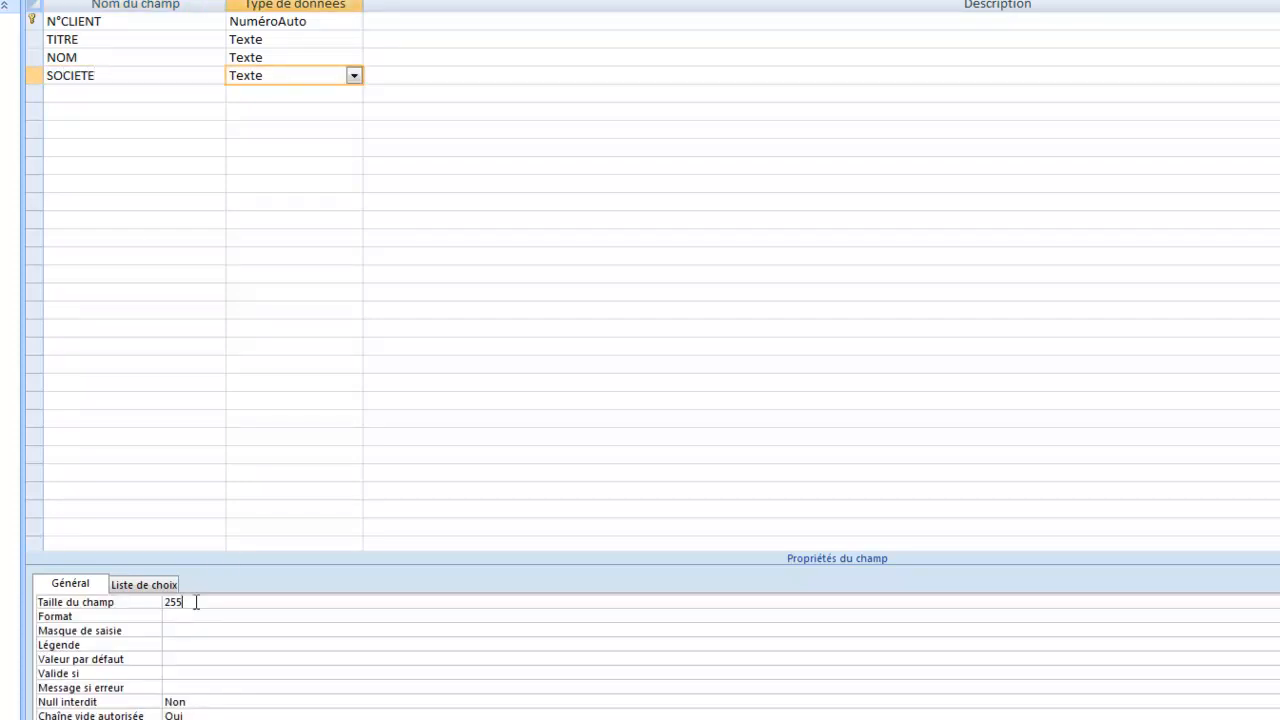
Step: Add a text field named ADRESSE below SOCIETE with a field size of 50
left_click(66, 90)
type("ADRE")
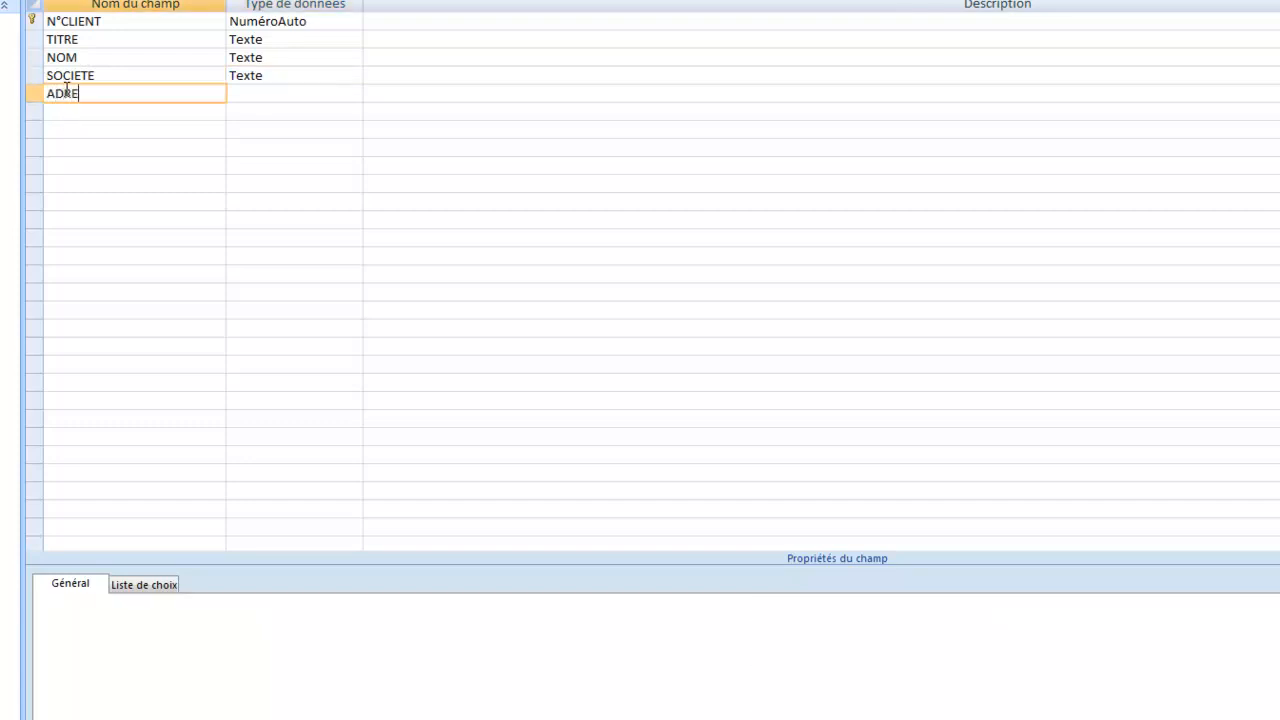
type("SSE")
left_click(289, 93)
left_click(354, 95)
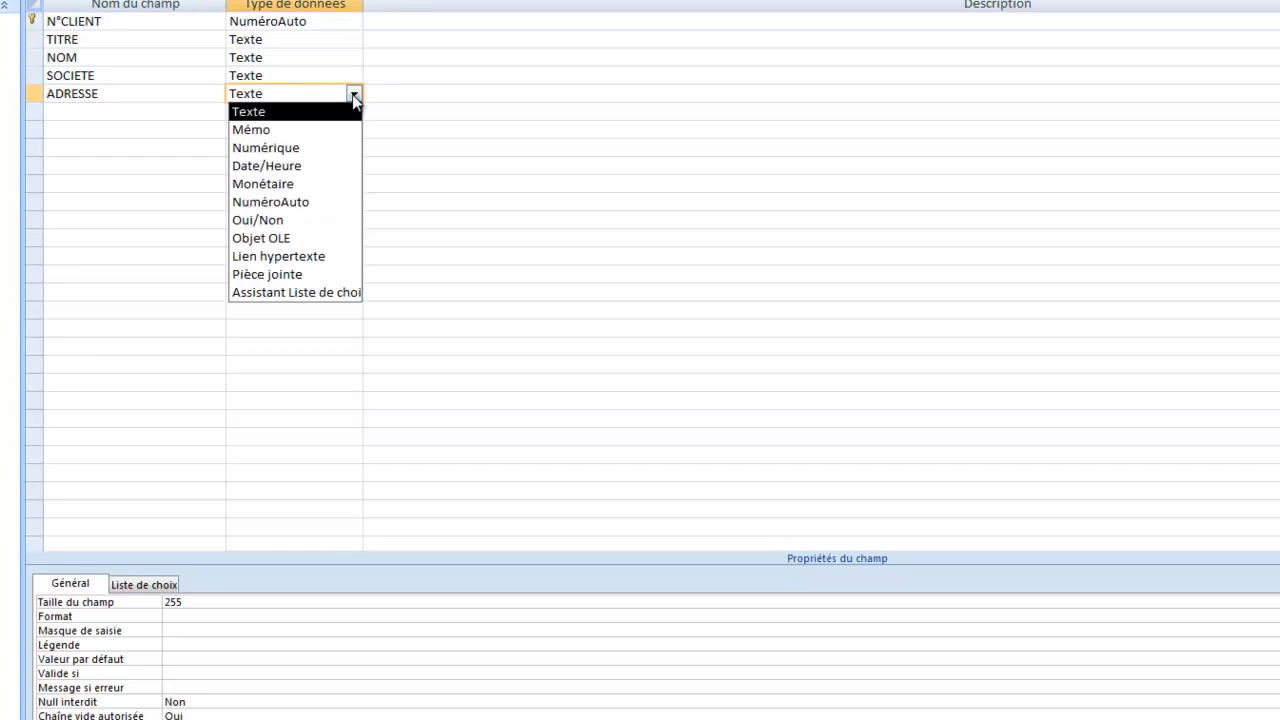
left_click(354, 95)
left_click_drag(194, 602, 143, 601)
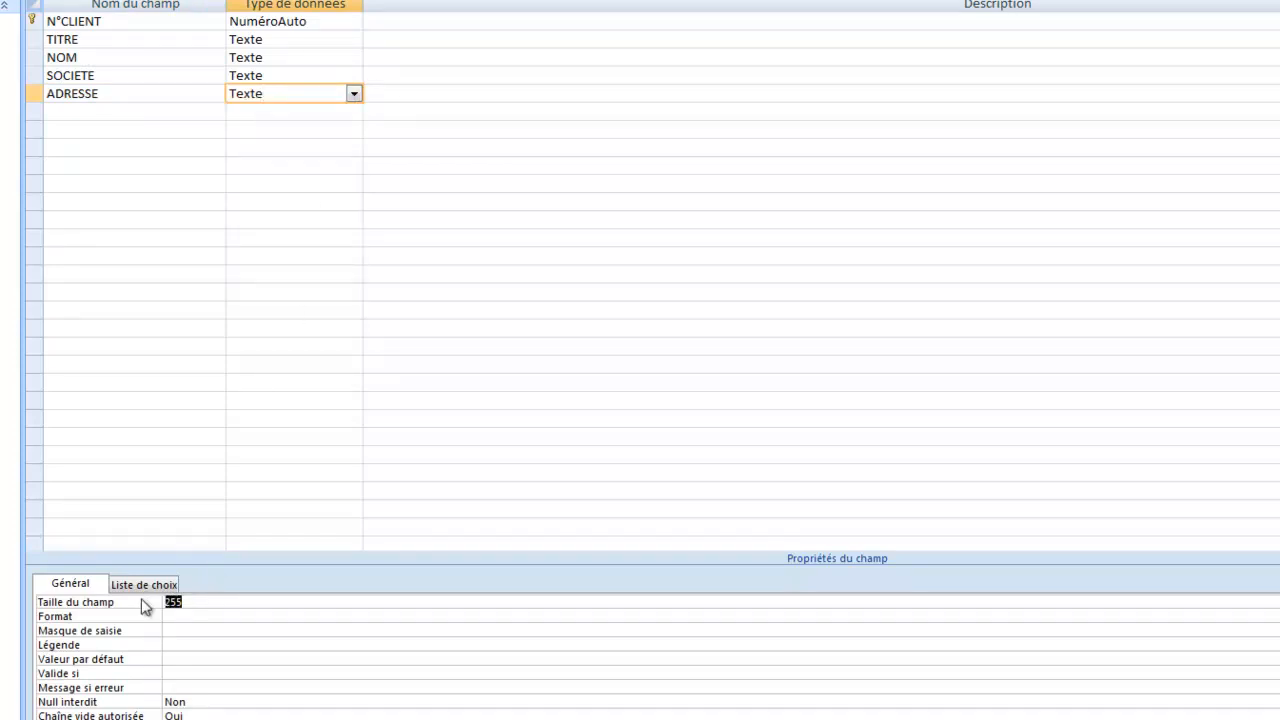
type("50")
Step: Add a text field named CP with a field size of 5 and the default value "13006"
left_click(62, 110)
type("CP")
key("Tab")
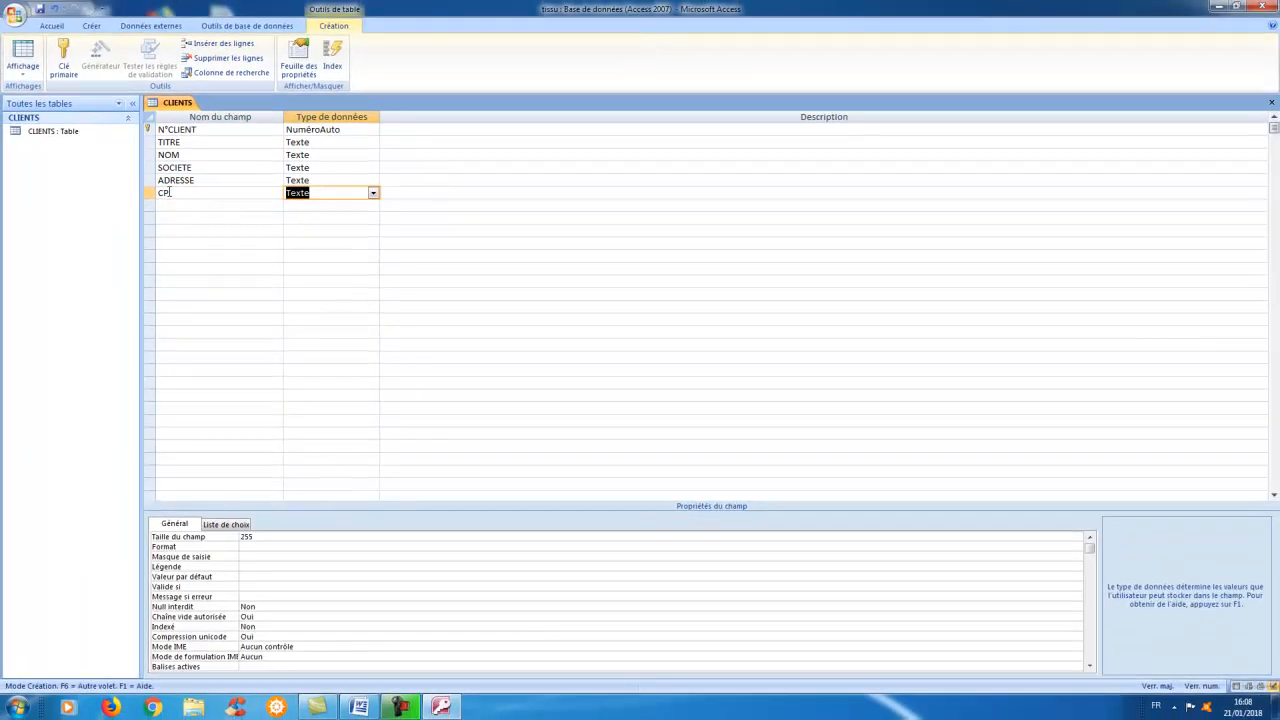
left_click(373, 193)
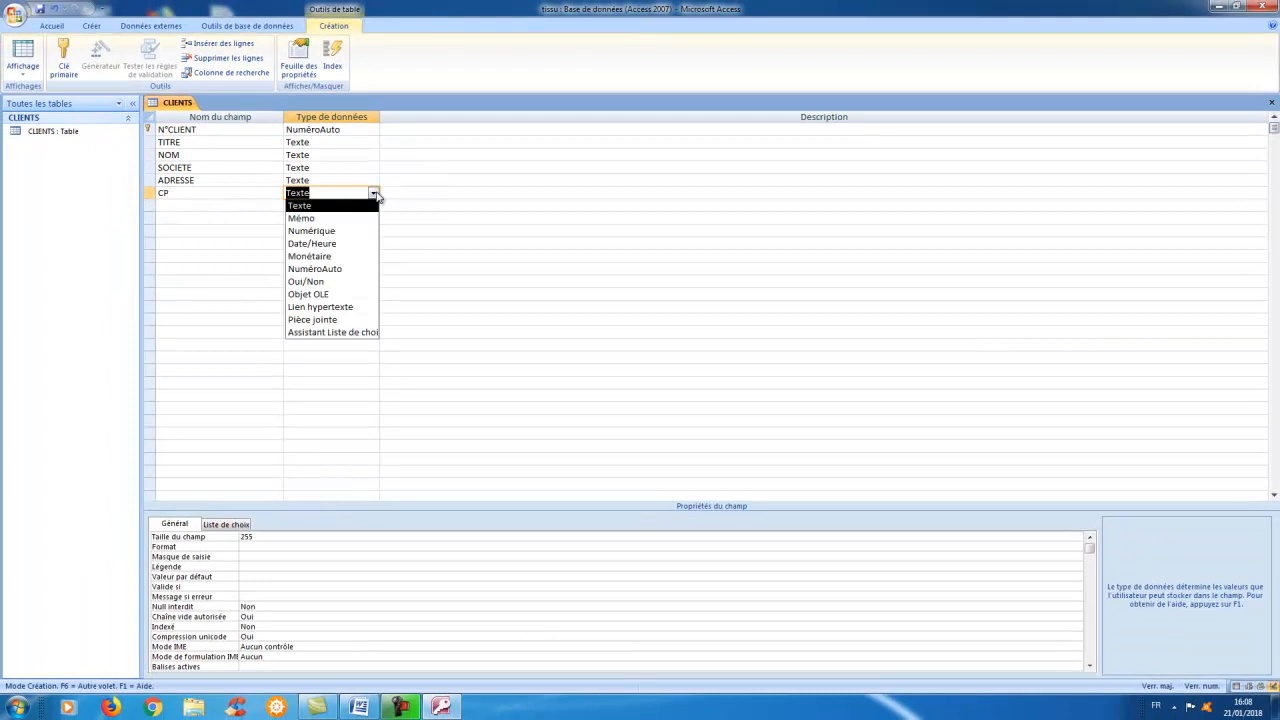
left_click(374, 194)
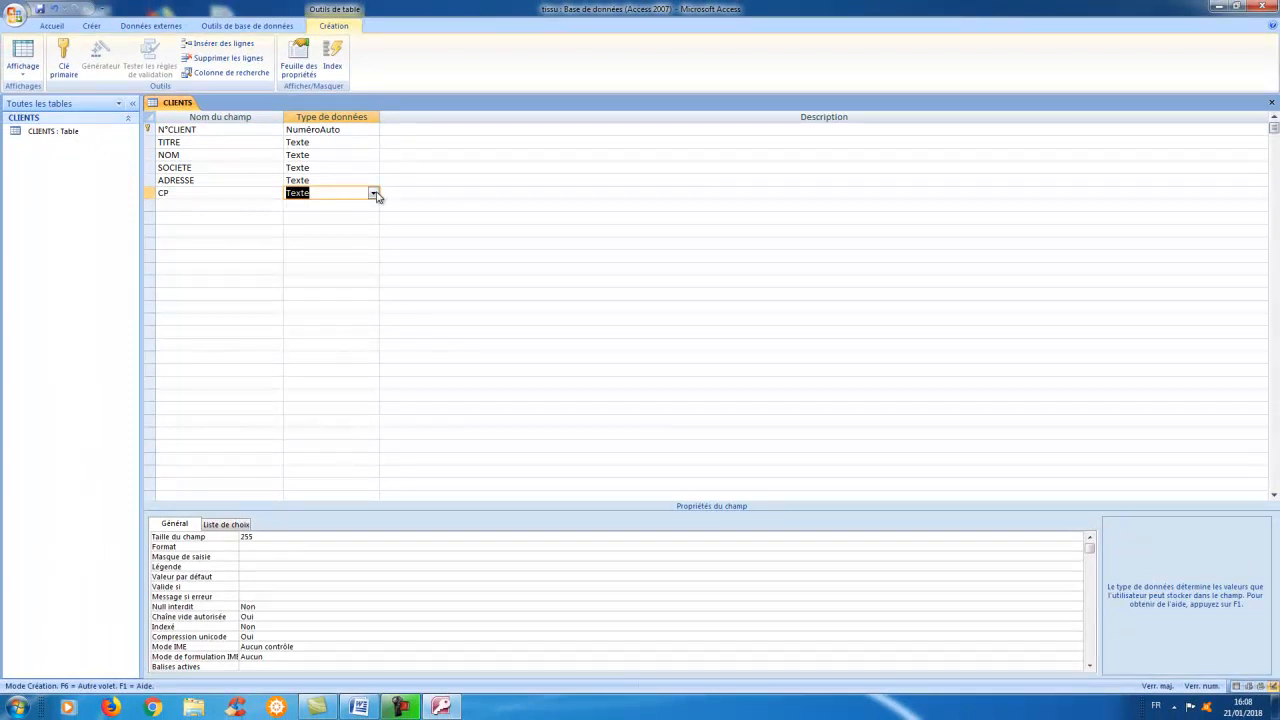
left_click(267, 537)
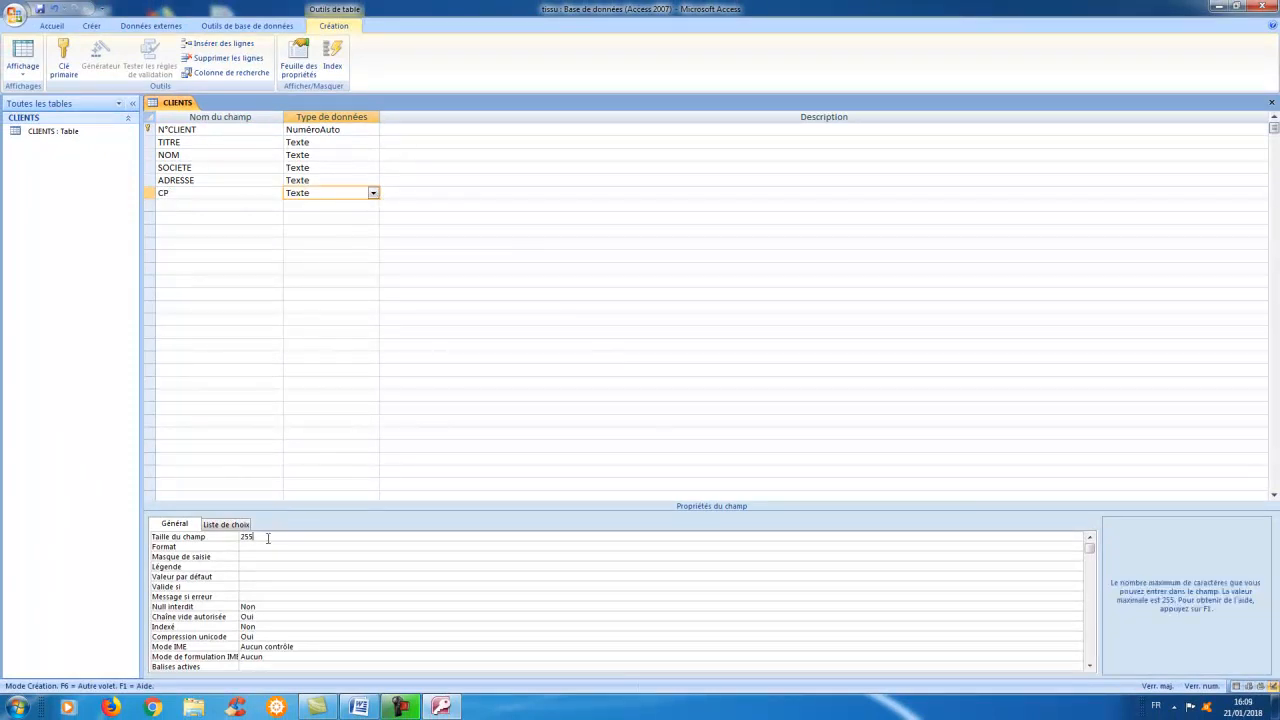
key("BackSpace")
key("BackSpace")
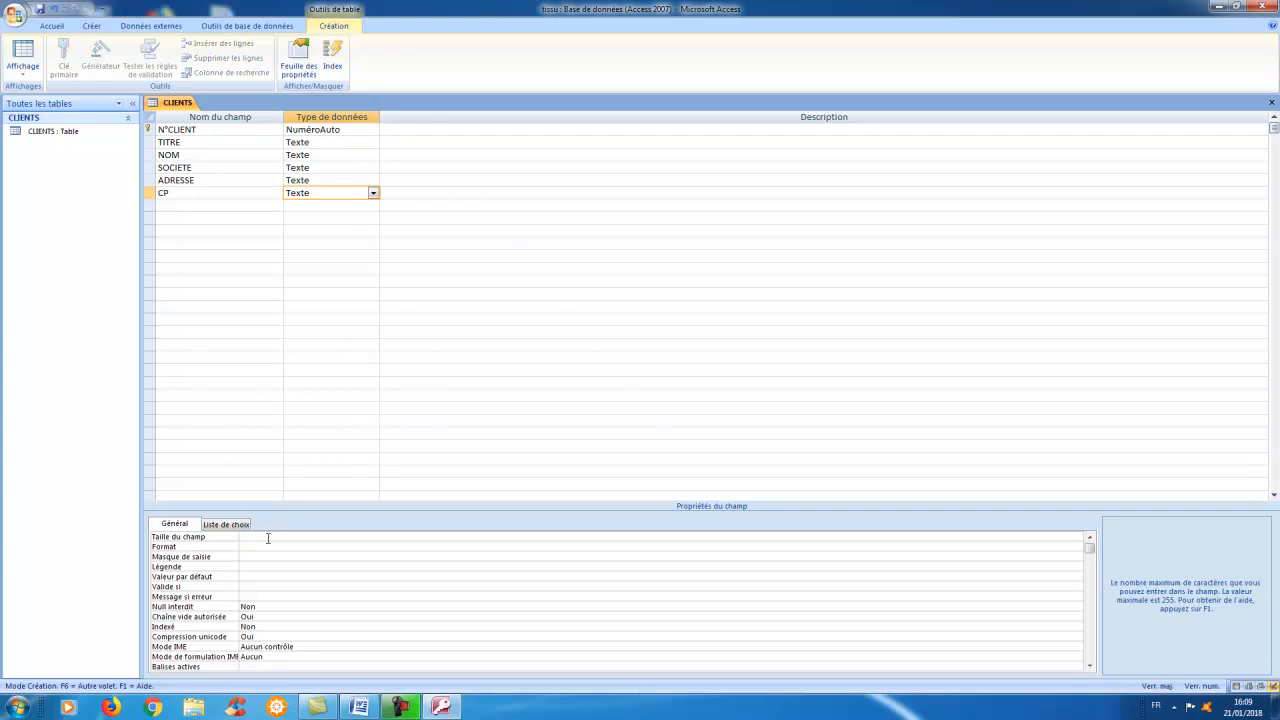
left_click(256, 577)
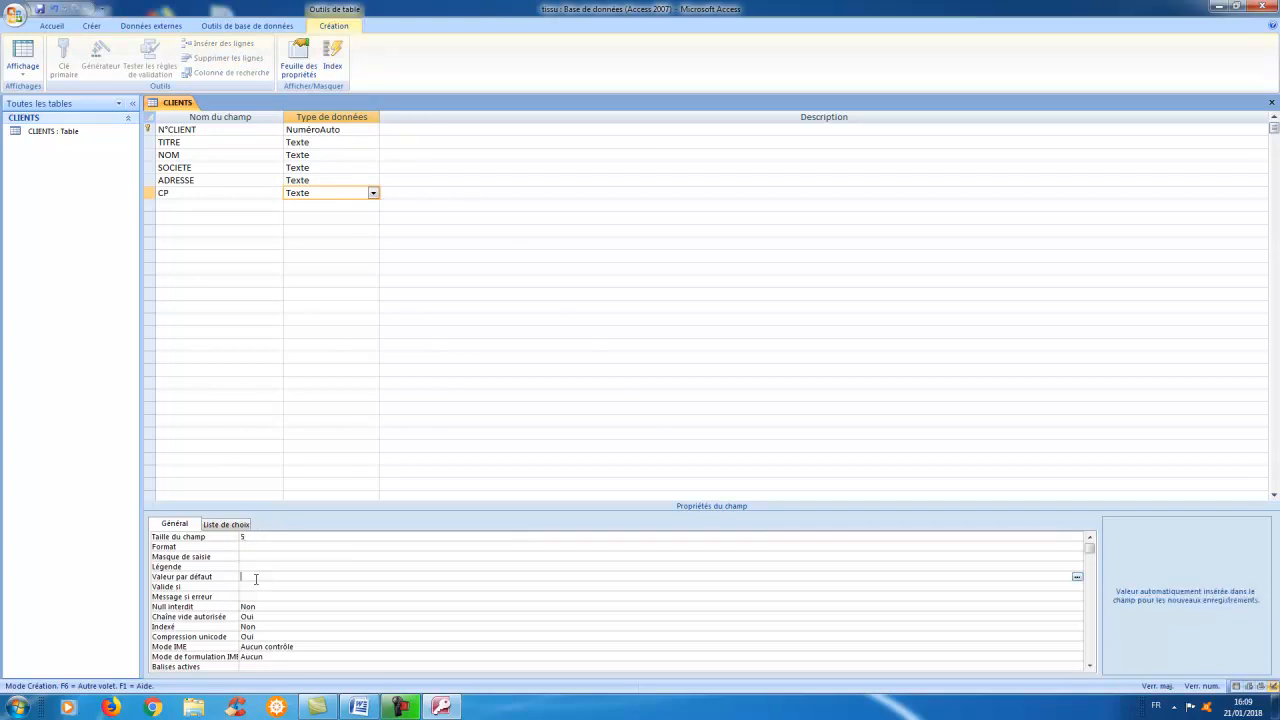
key("Caps_Lock")
type("\"13006")
Step: Add a text field named VILLE below CP in the CLIENTS table
left_click(182, 204)
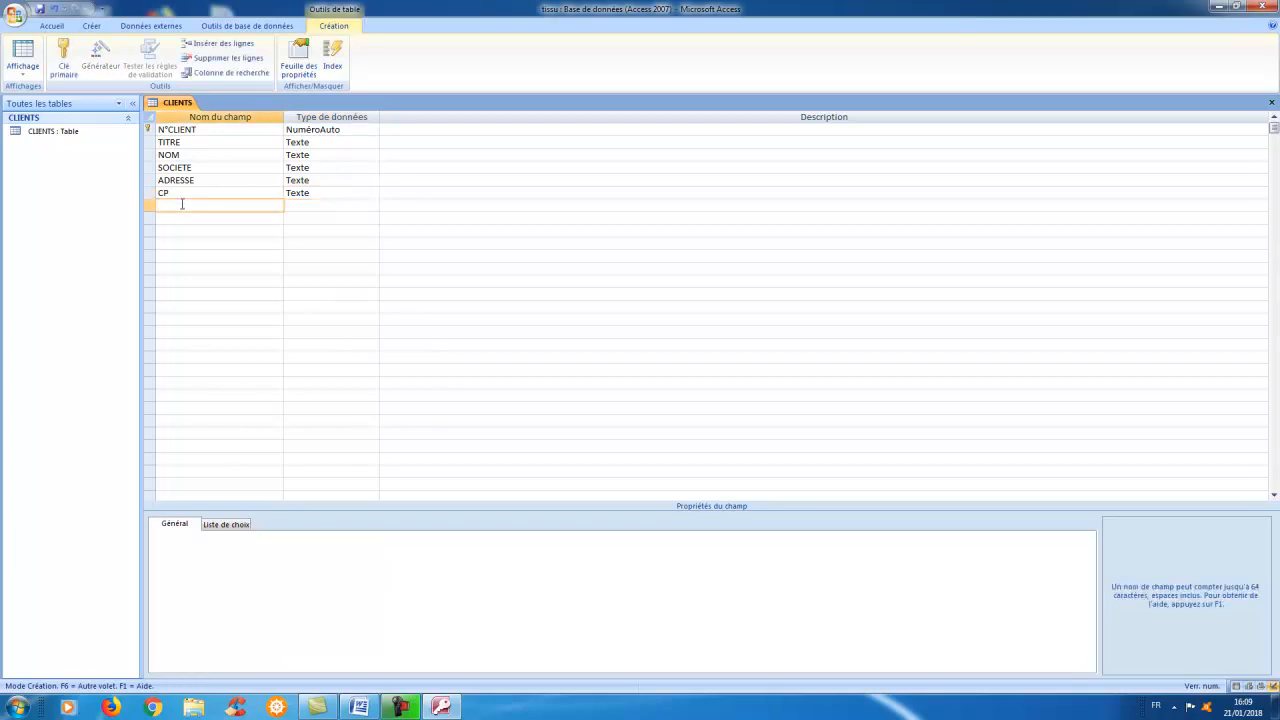
key("Caps_Lock")
type("VILLE")
key("Tab")
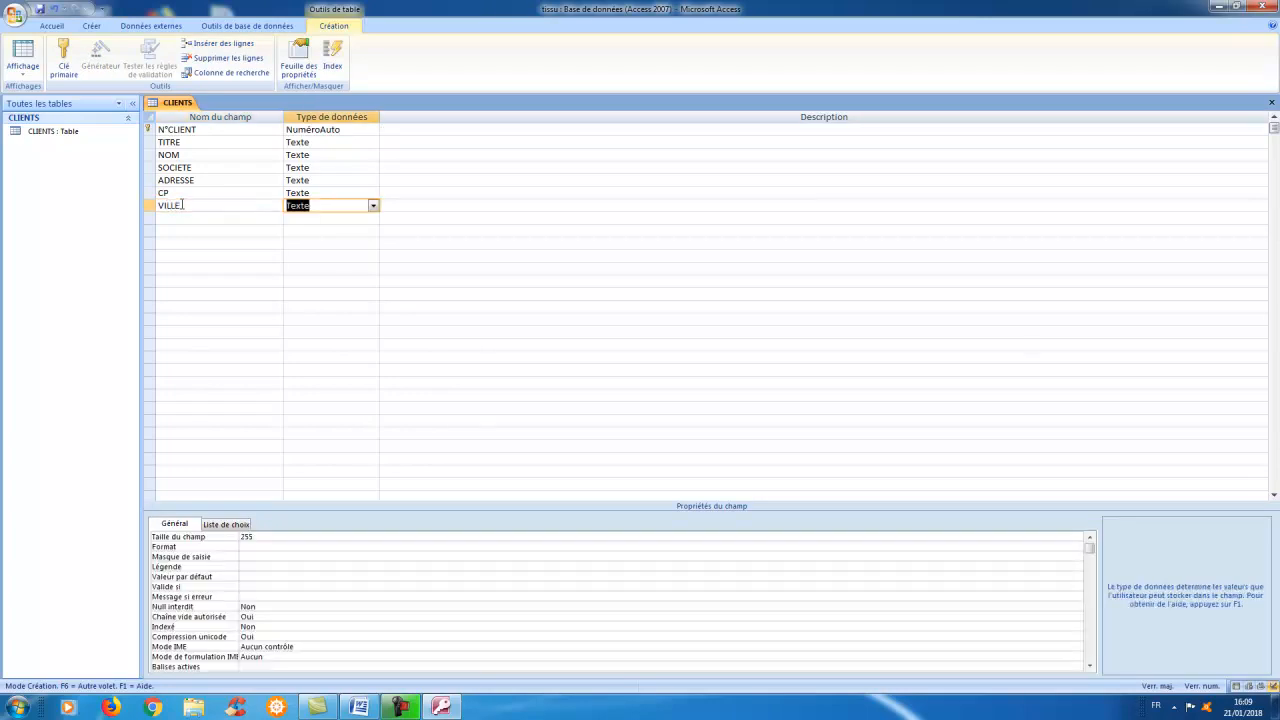
left_click_drag(268, 536, 249, 534)
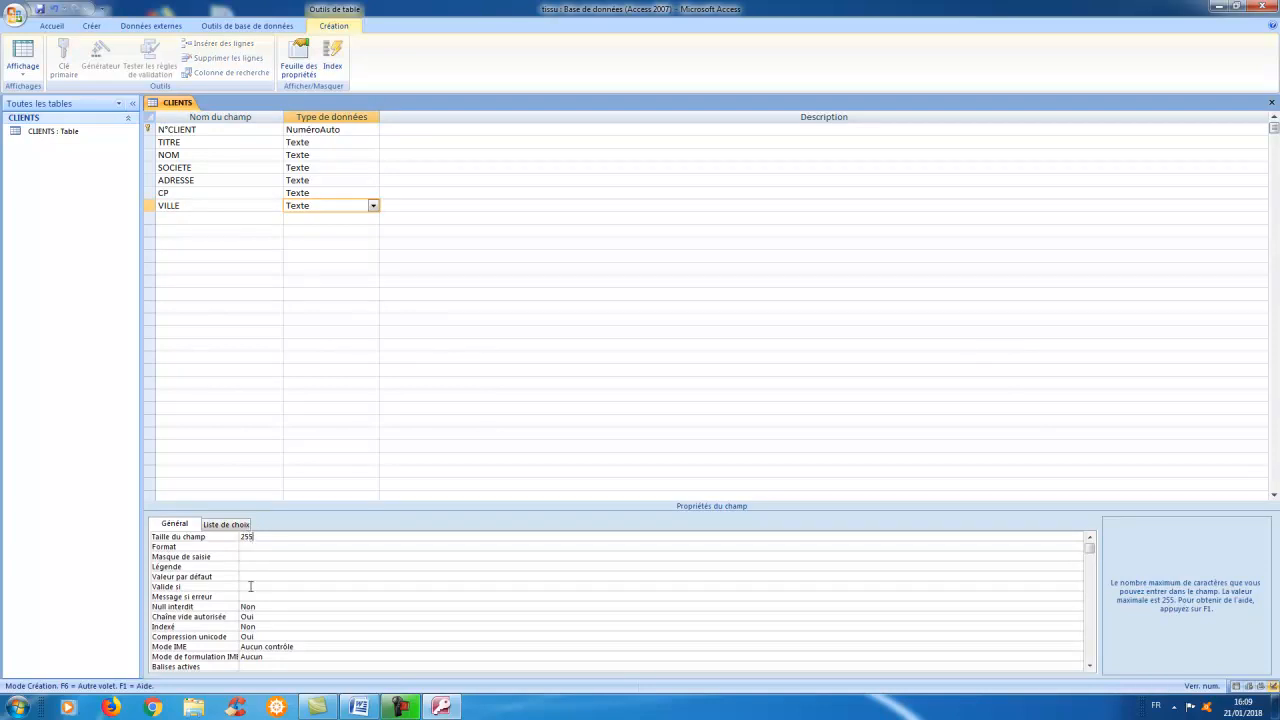
Step: Set the default value of the VILLE field to "MARSEILLE"
left_click(250, 576)
type("\"")
key("Caps_Lock")
type("MARS")
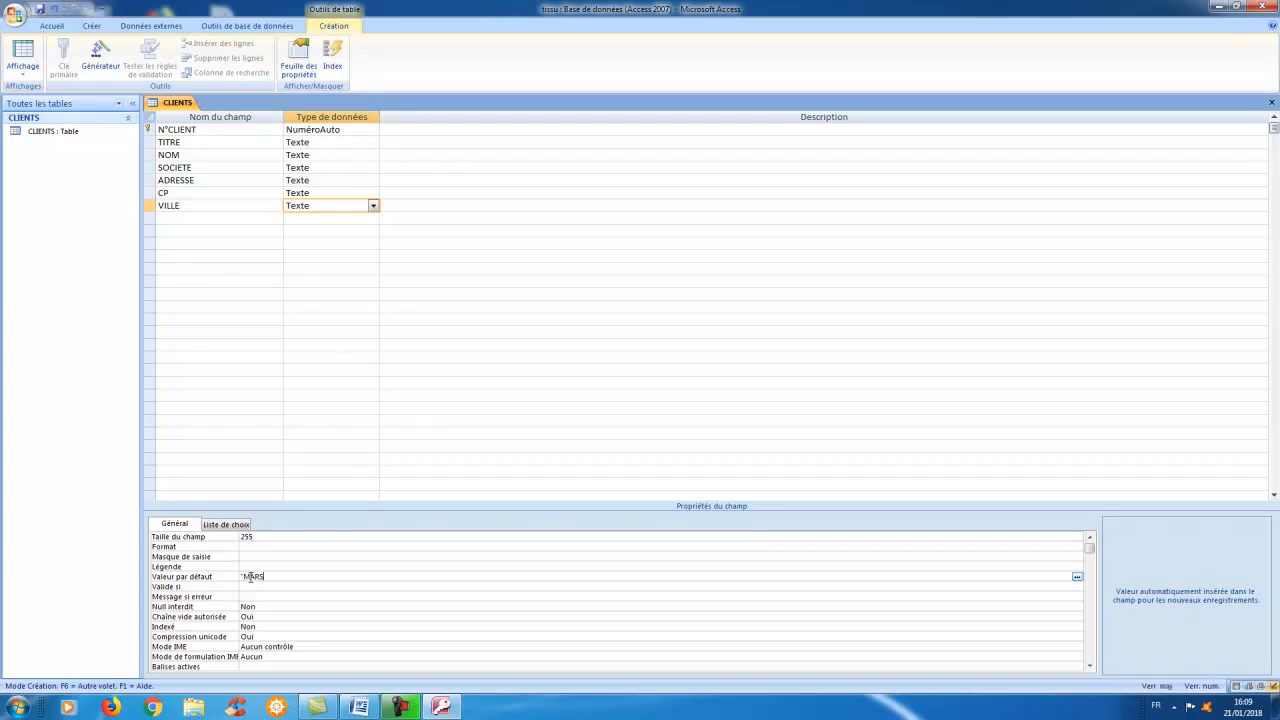
type("EILLE")
key("Caps_Lock")
type("\"")
left_click_drag(245, 577, 281, 578)
left_click(311, 579)
Step: Save the CLIENTS table while switching it to Datasheet view, and close the table
left_click(28, 58)
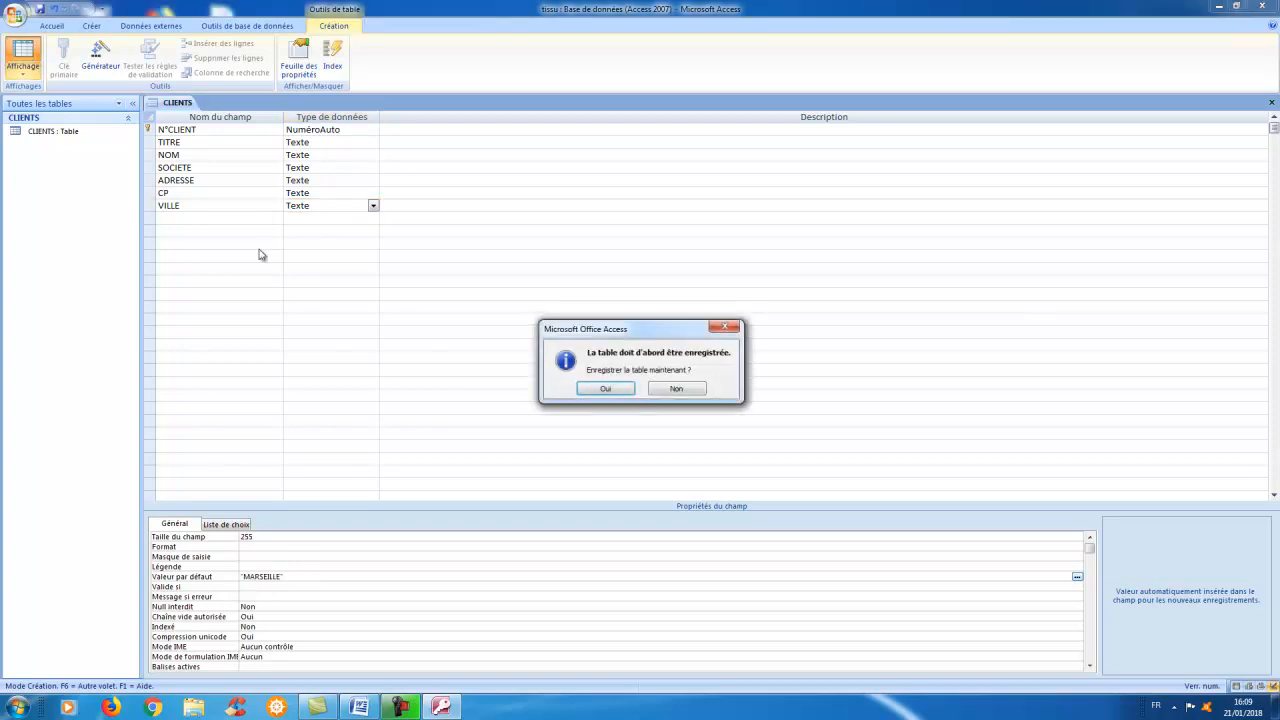
left_click(606, 388)
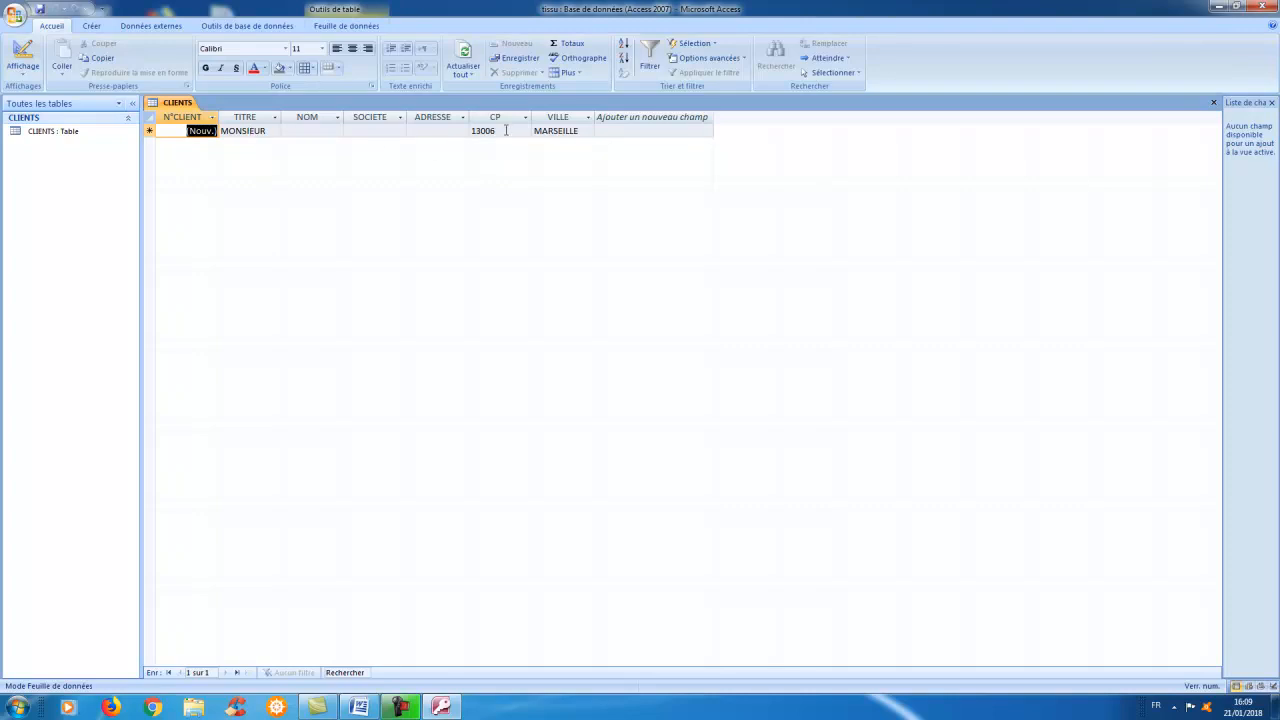
right_click(177, 103)
left_click(205, 128)
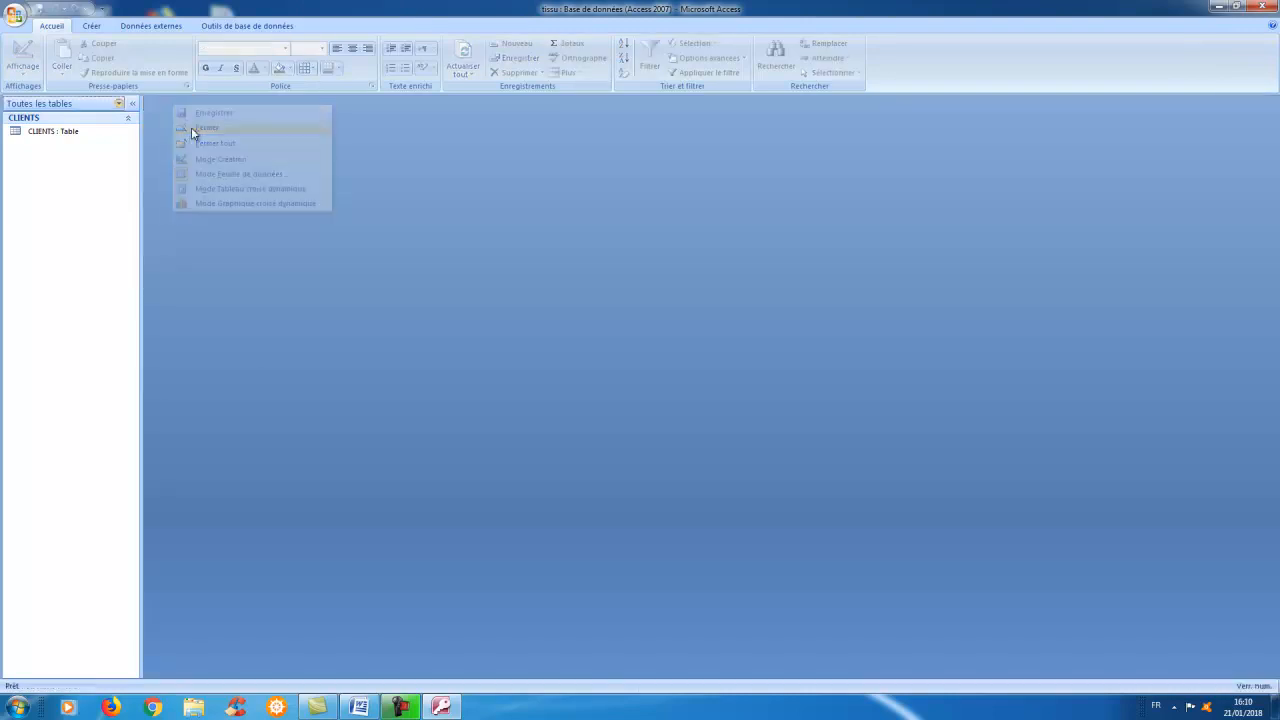
Step: Create a new table and save it as FACTURES in Design view
left_click(88, 27)
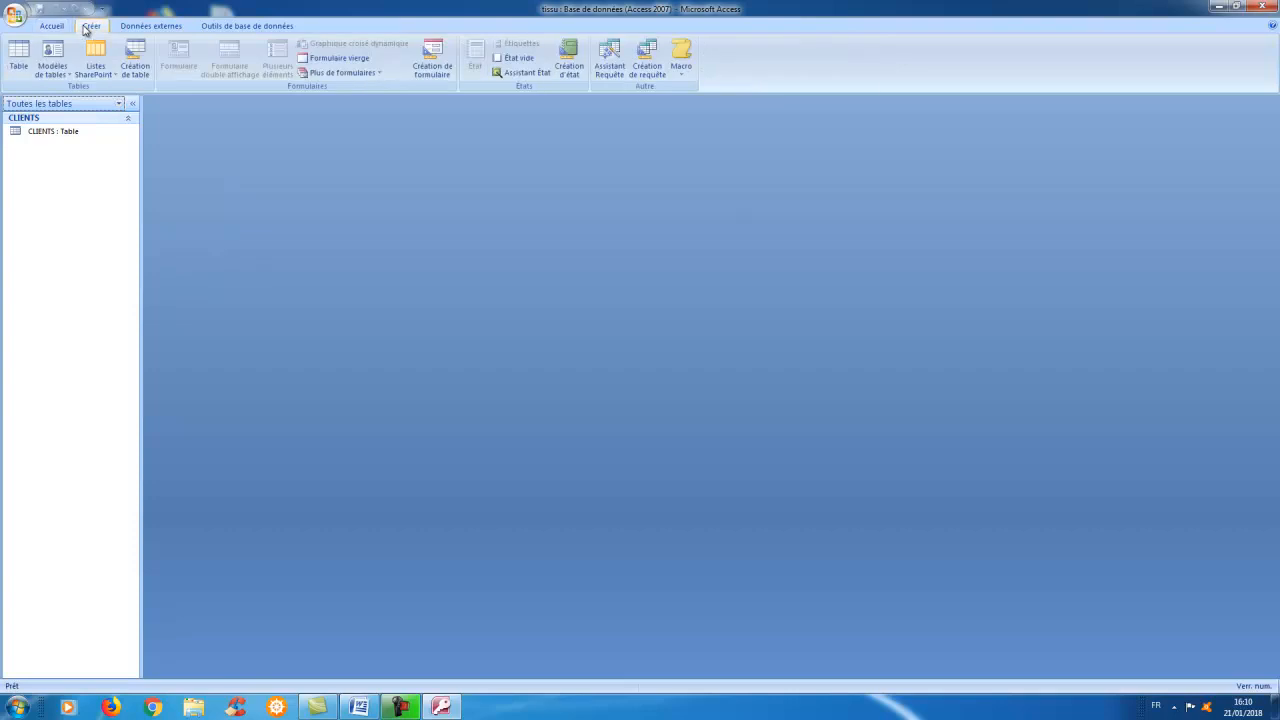
left_click(20, 60)
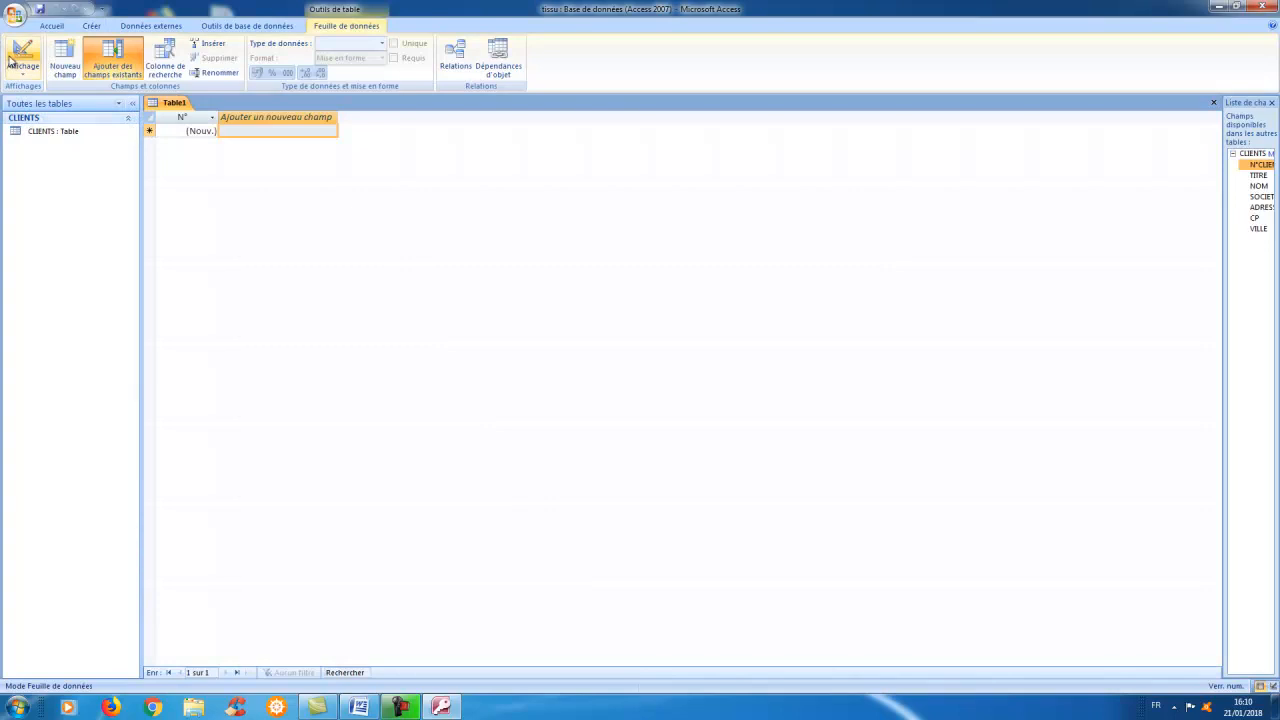
left_click(22, 56)
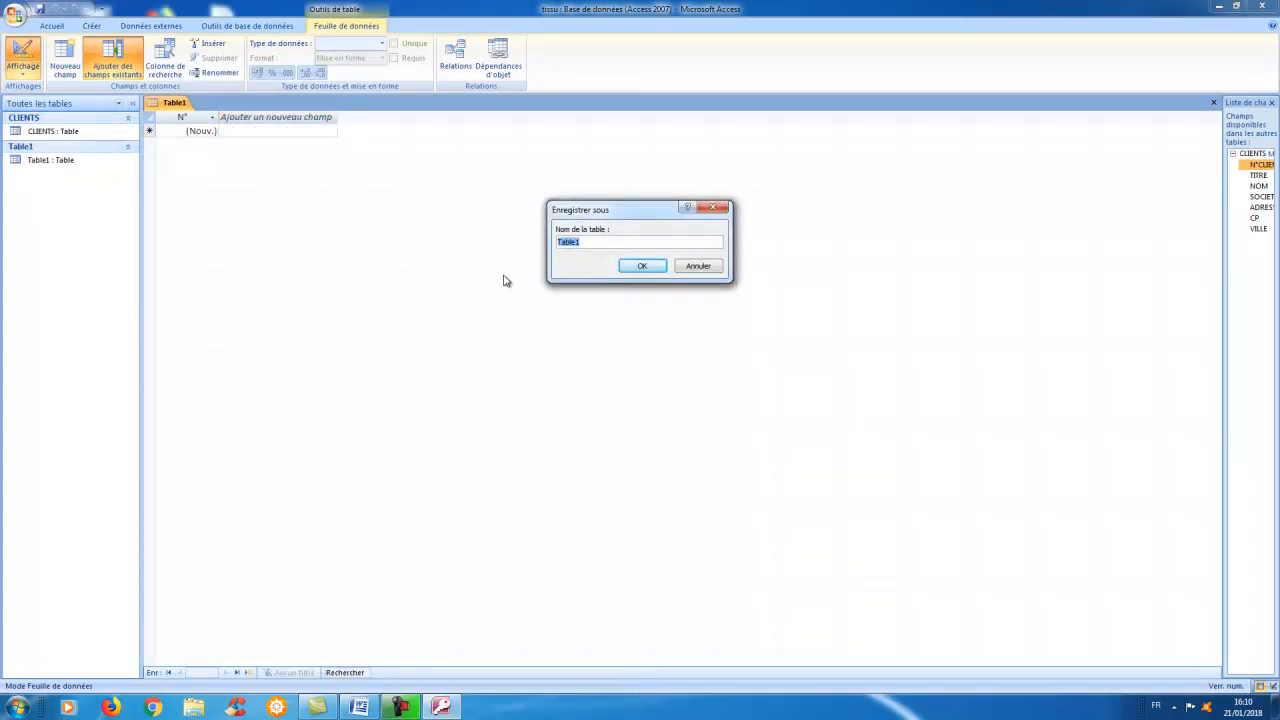
key("Caps_Lock")
type("FACTURES")
left_click(645, 268)
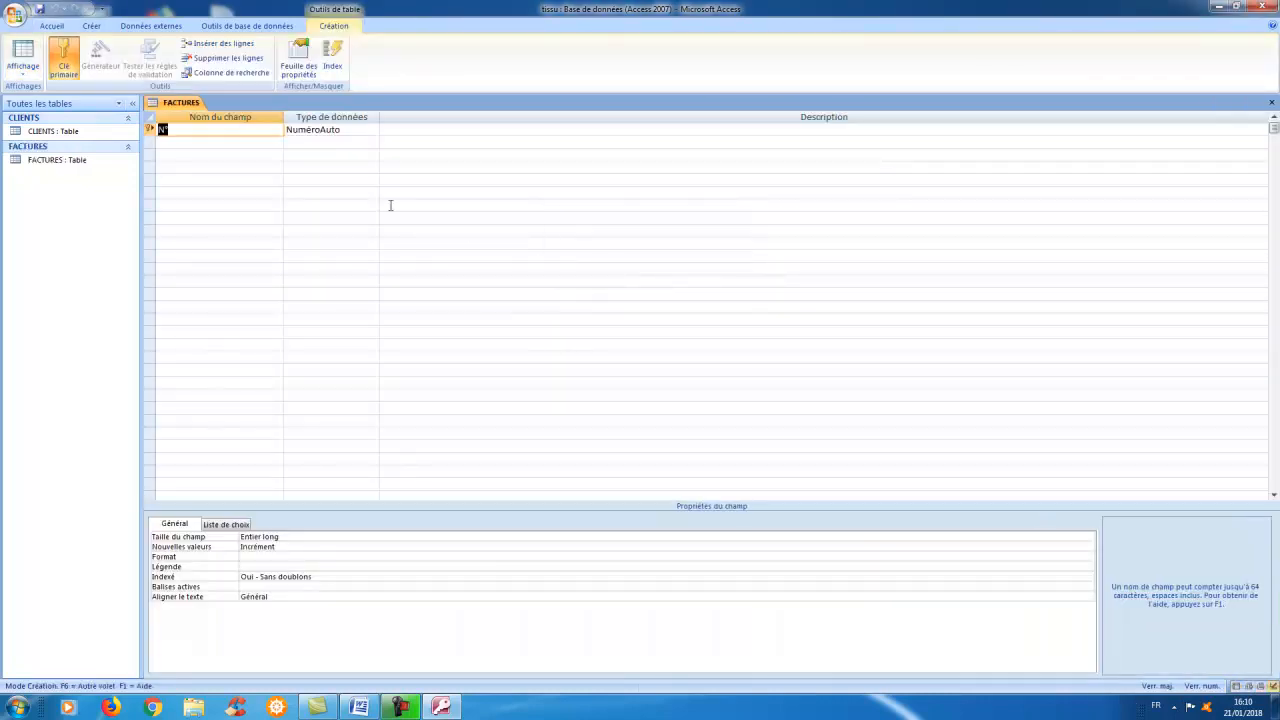
Step: Name the first field of the FACTURES table N°FACTURE and set its data type to Texte
left_click(201, 130)
type("FACTURE")
left_click(363, 129)
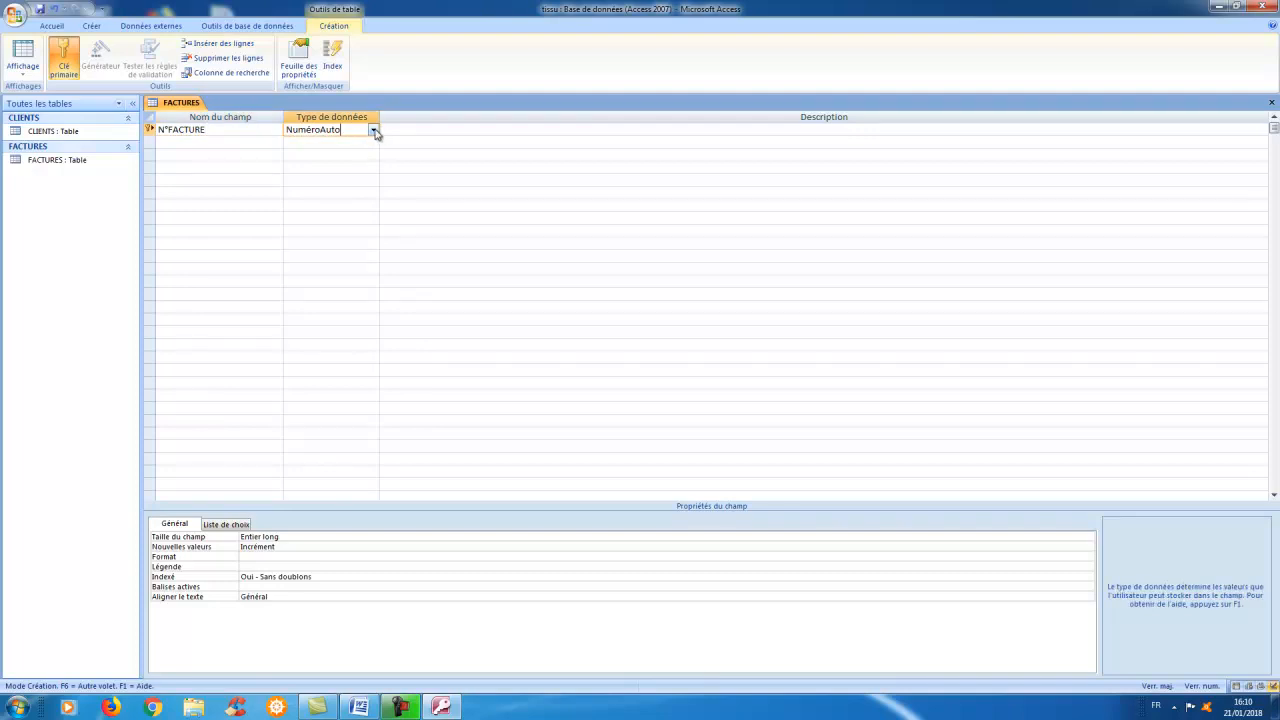
left_click(372, 130)
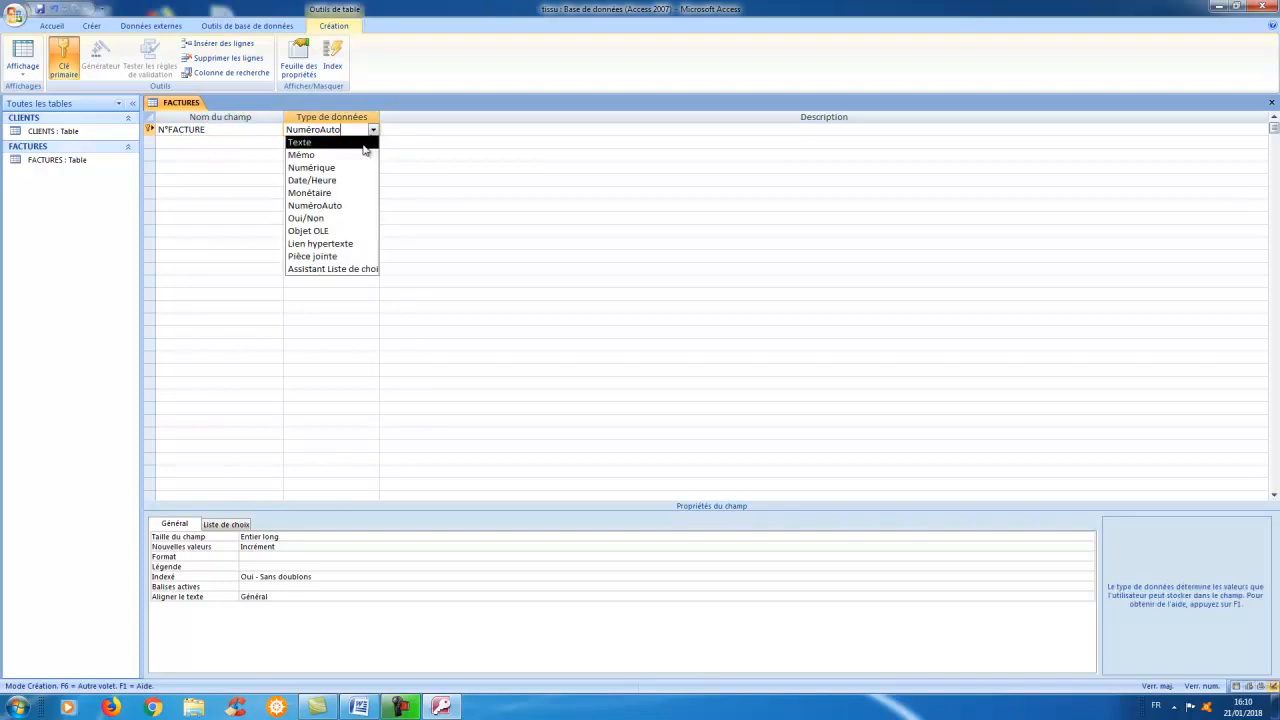
left_click(365, 141)
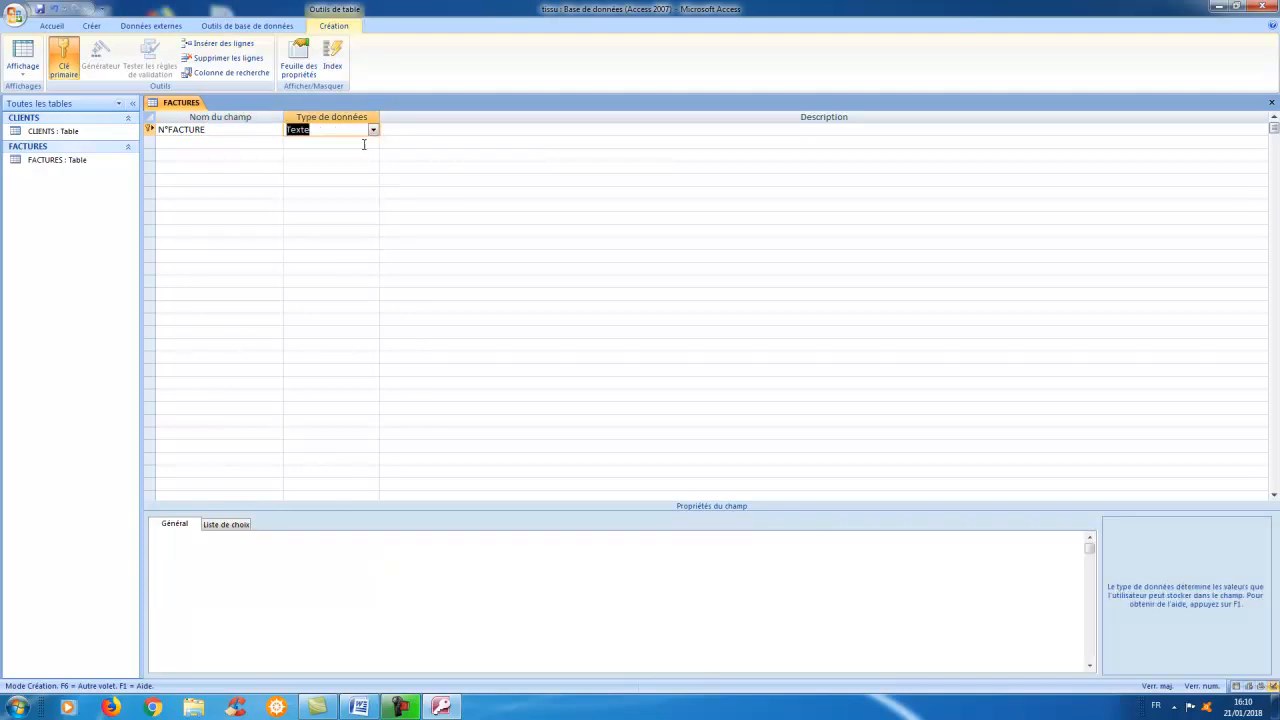
Step: Add a field named DATE below N°FACTURE, accept the reserved name, and set its data type to Date/Heure
left_click(230, 143)
type("DATE")
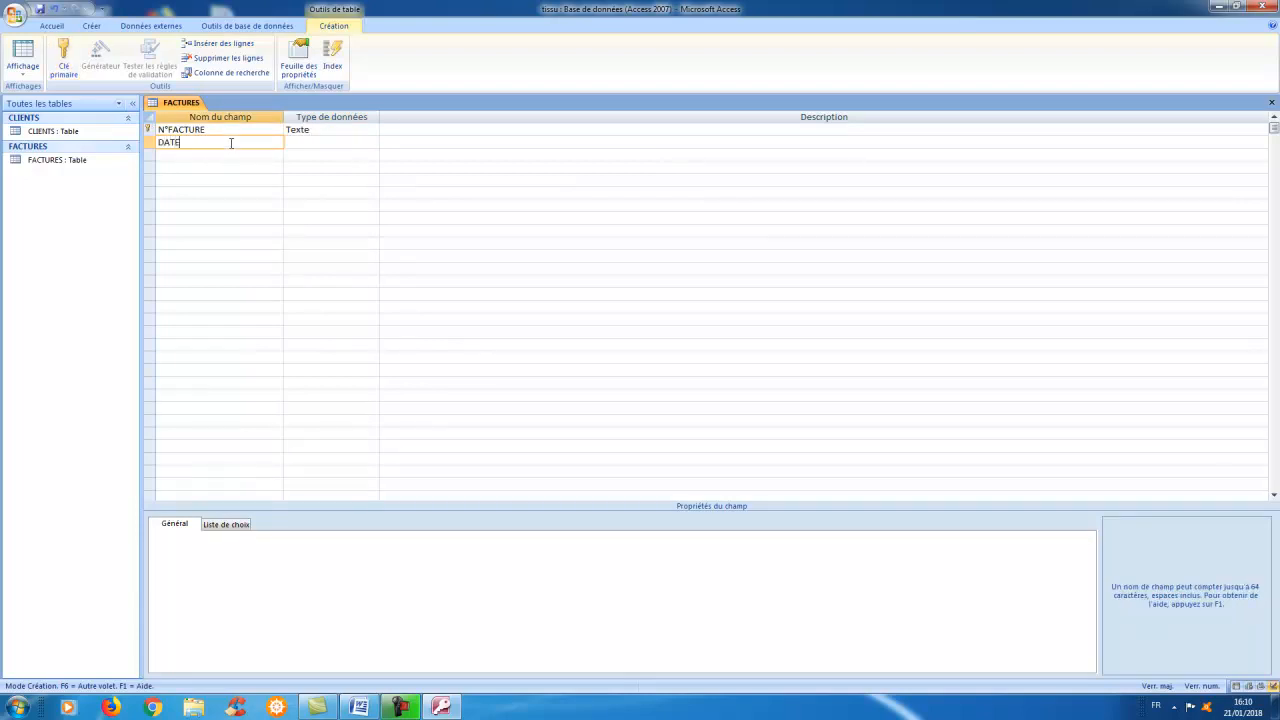
key("Tab")
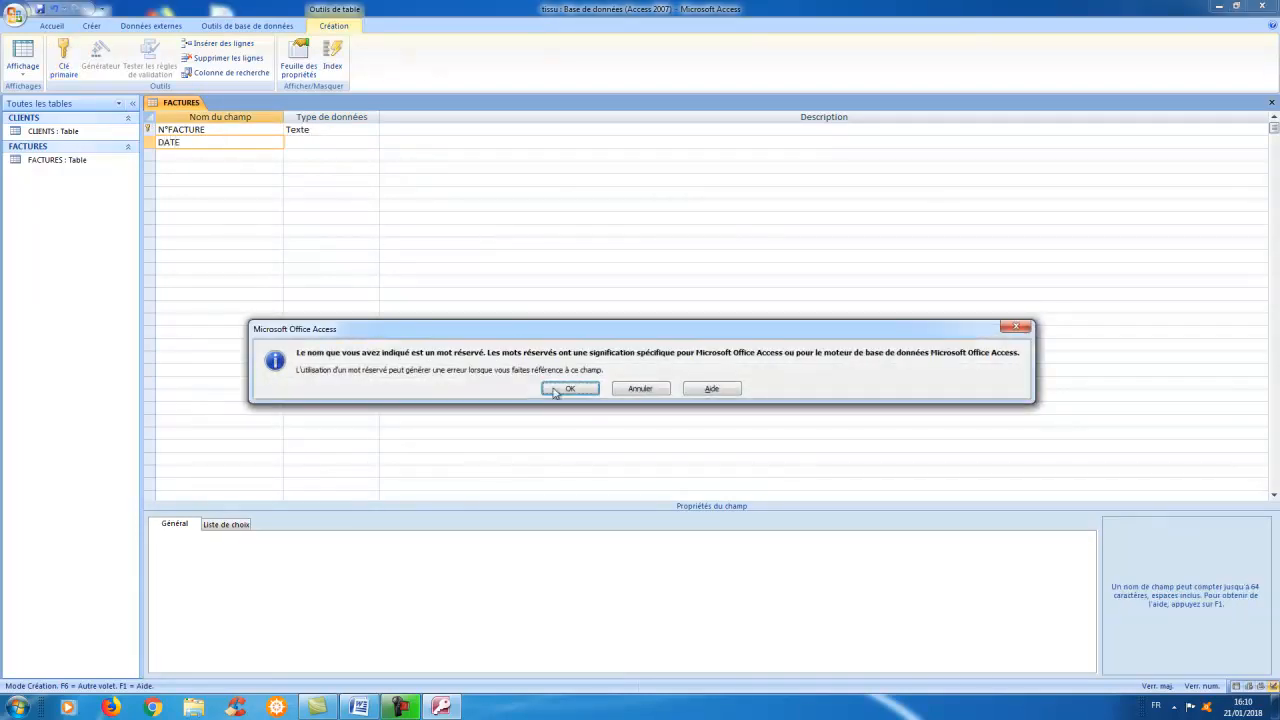
left_click(566, 391)
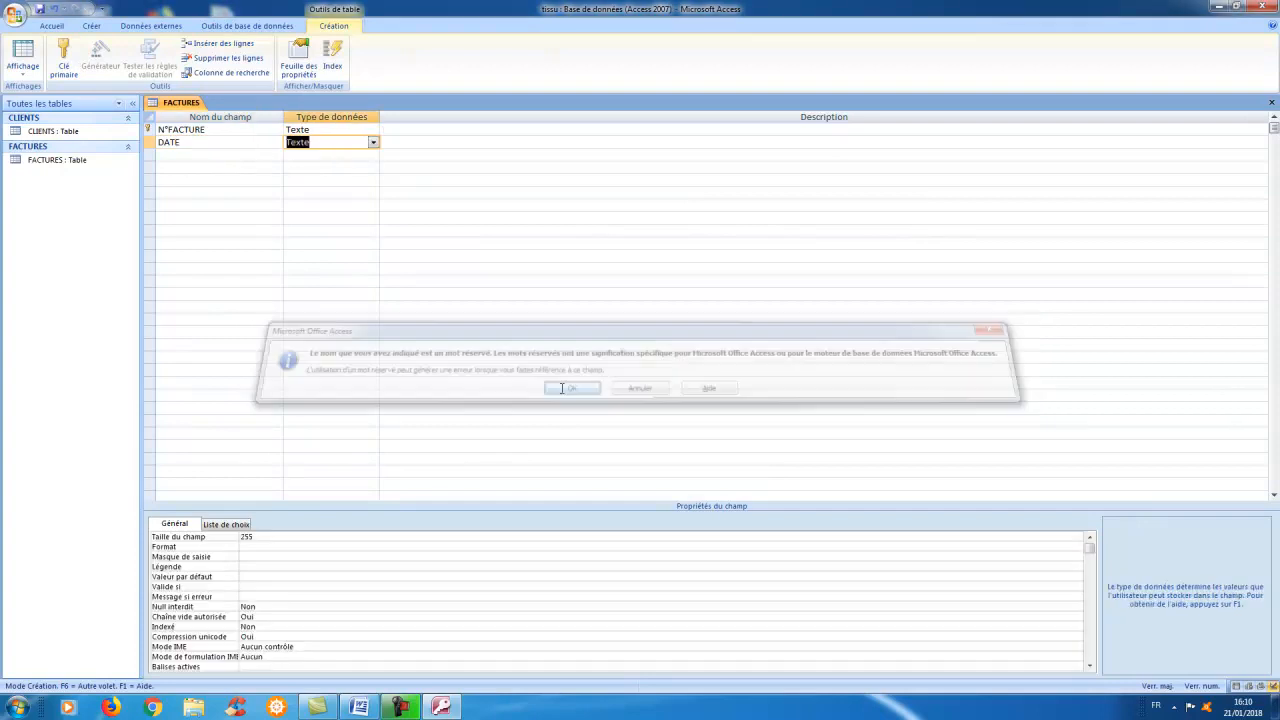
left_click(373, 145)
left_click(357, 193)
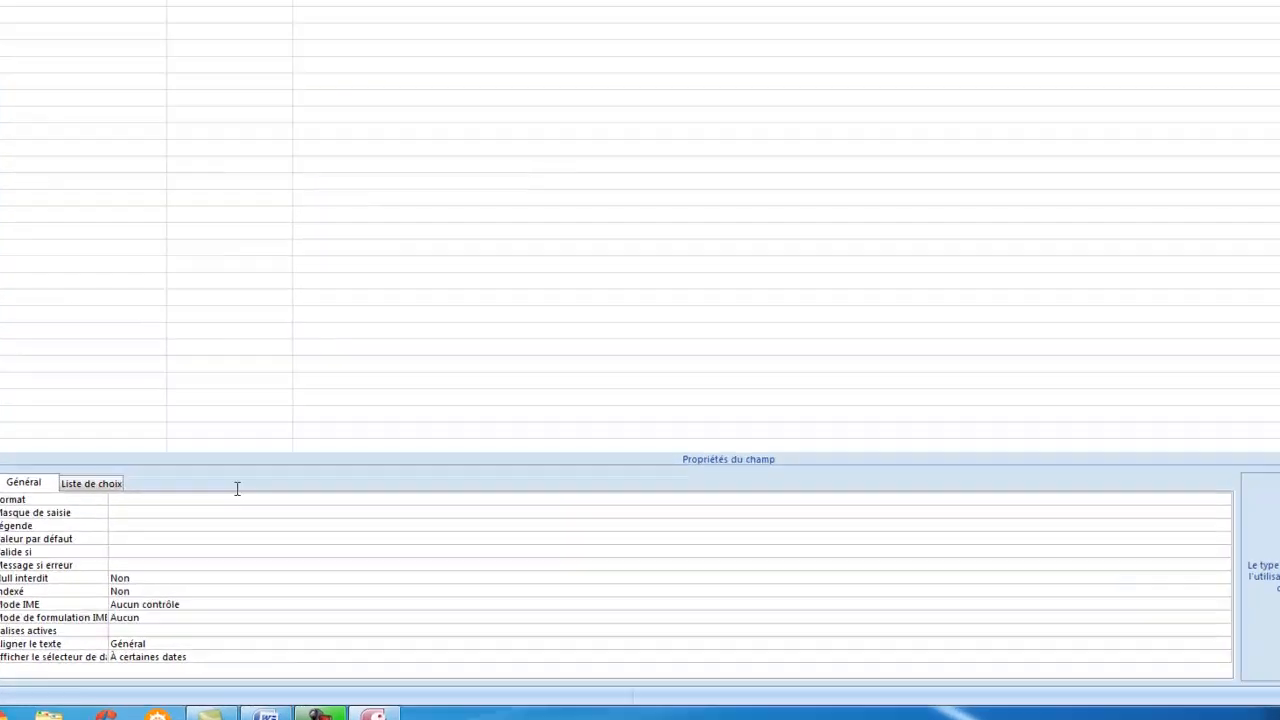
Step: Set the format of the DATE field to "Date, abrégé"
left_click(236, 498)
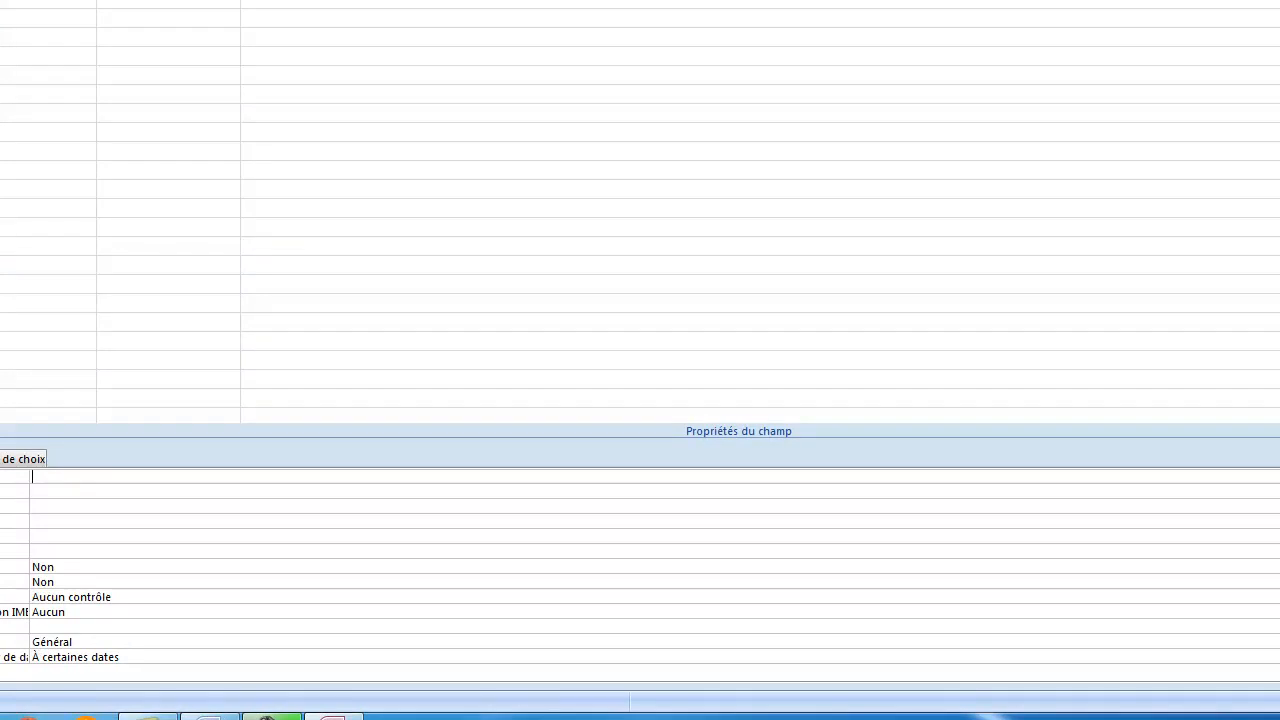
left_click(1264, 478)
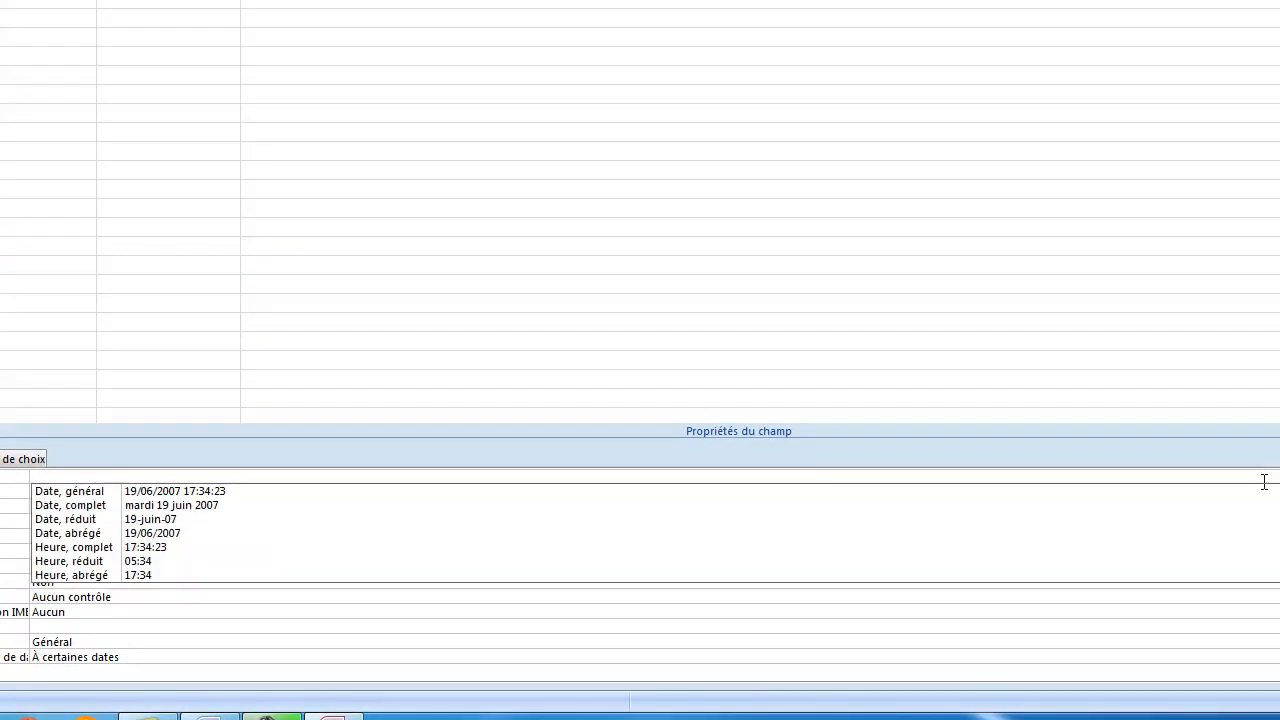
left_click(815, 537)
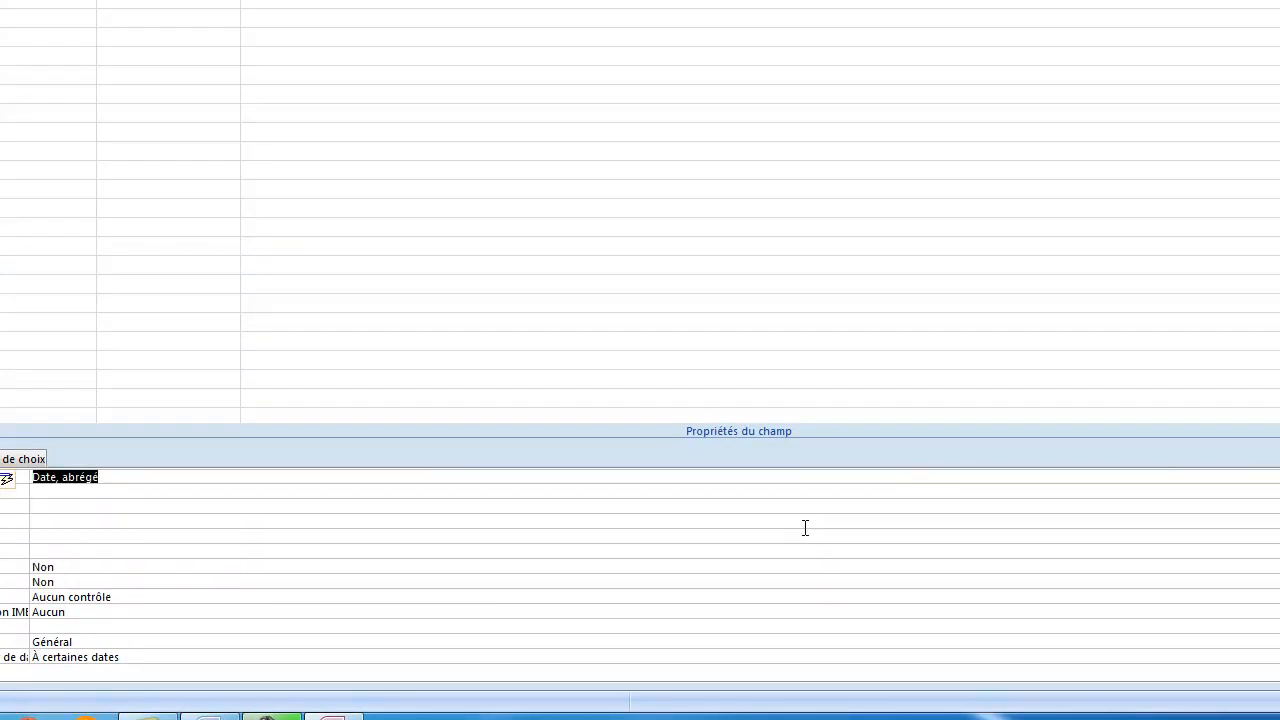
Step: Save the table and give the DATE field the "Date, abrégé" input mask 00/00/0000 with the input mask wizard
left_click(312, 497)
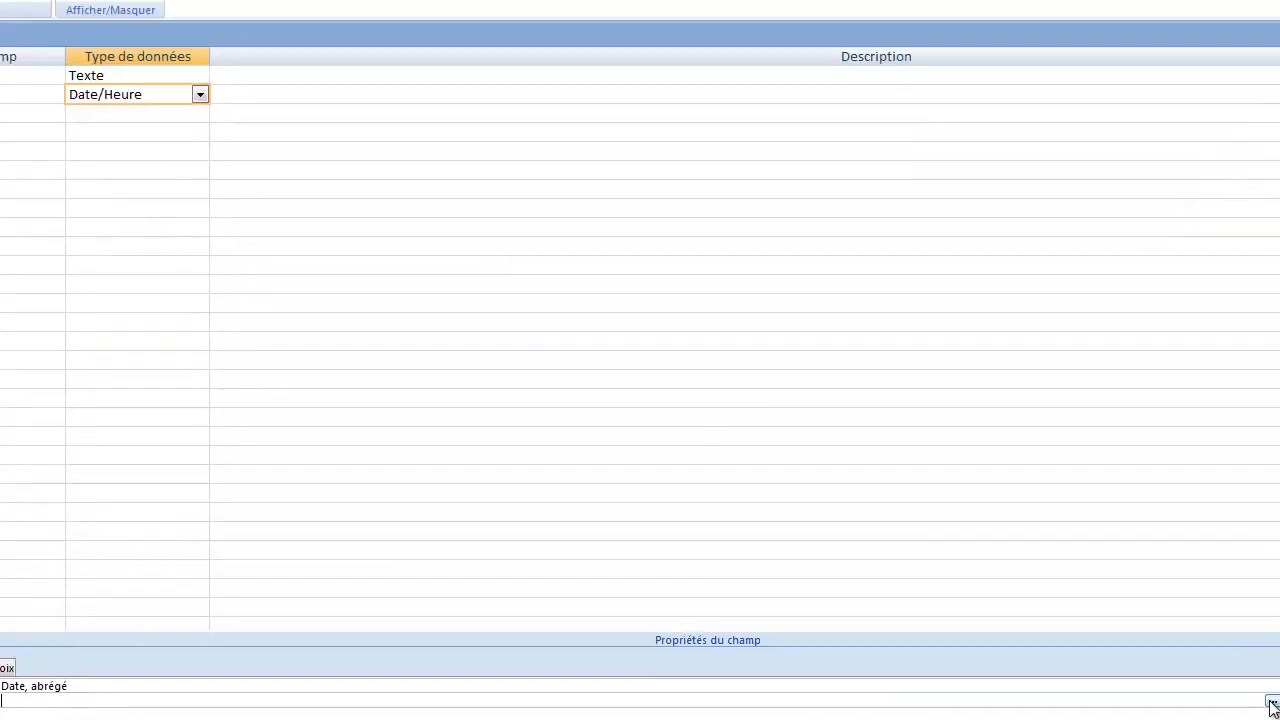
left_click(1270, 702)
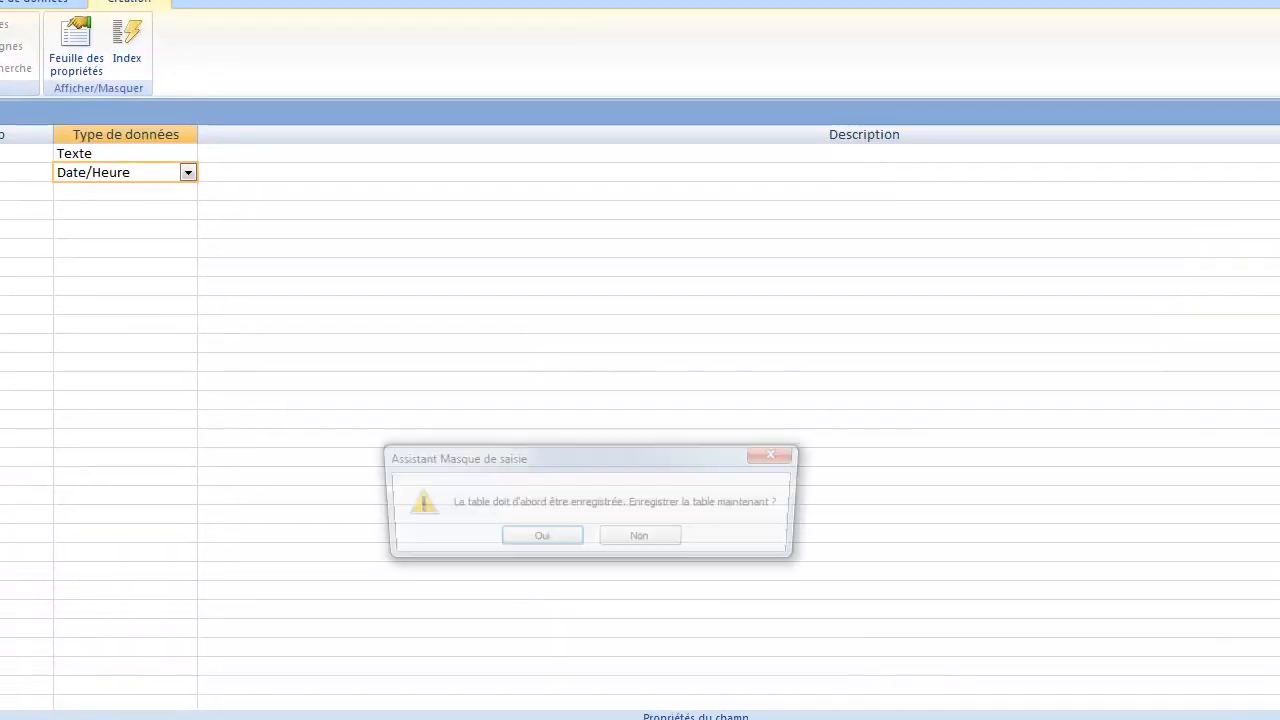
left_click(540, 539)
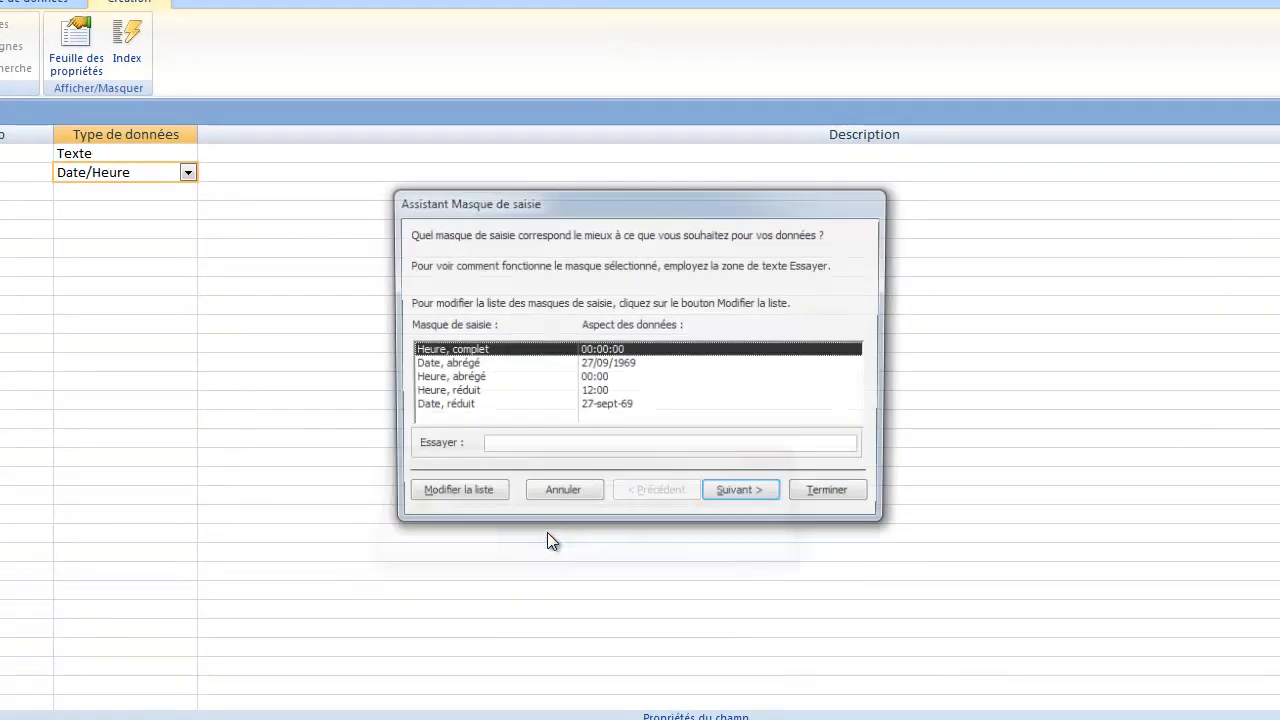
left_click(458, 364)
left_click(503, 447)
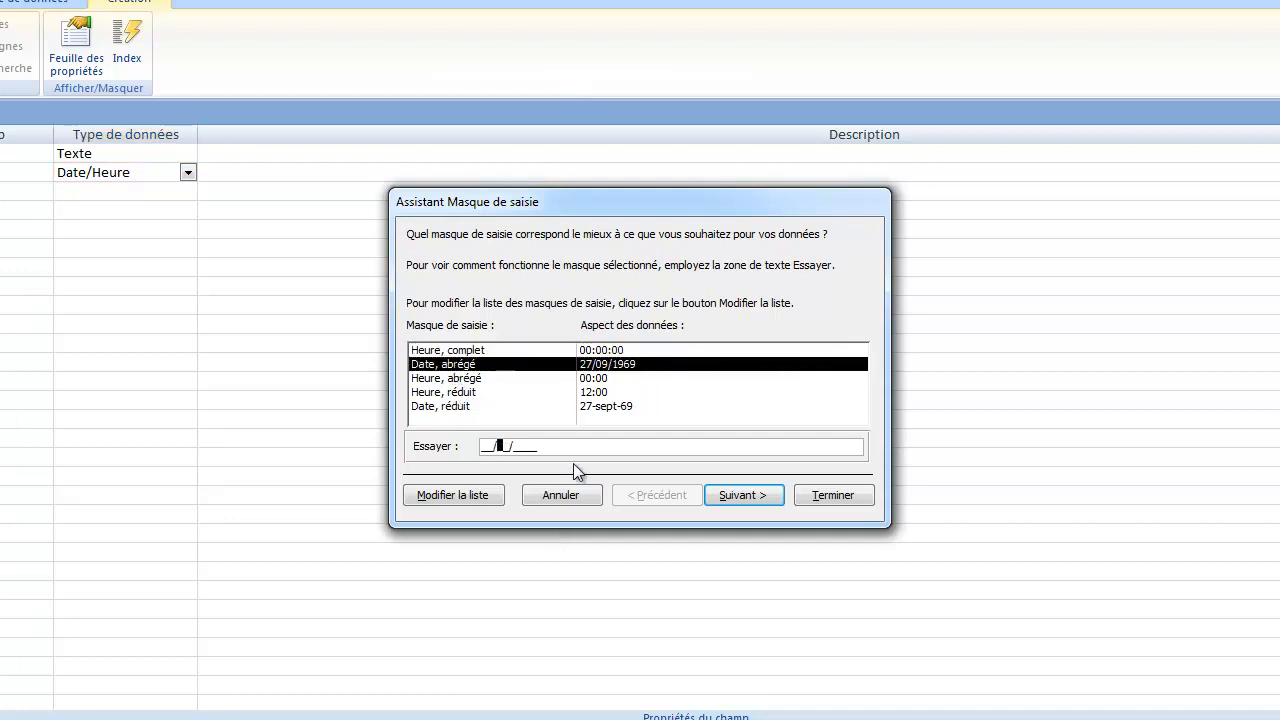
left_click(747, 496)
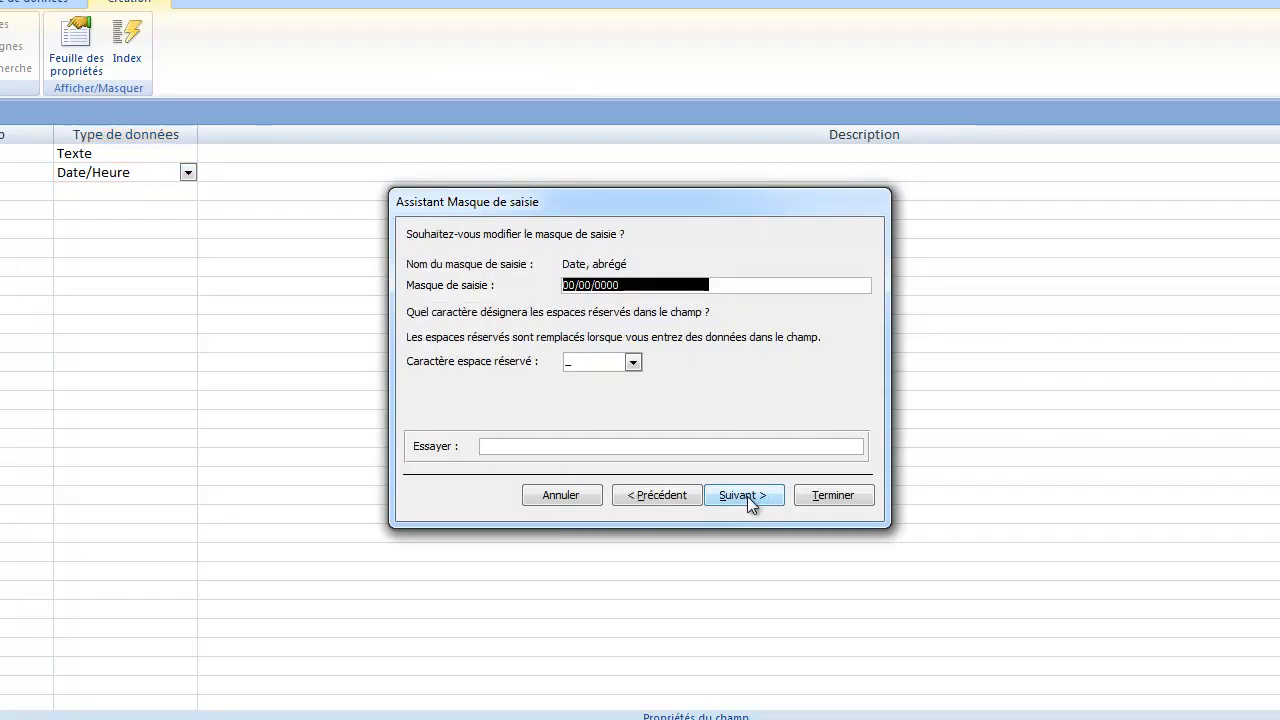
left_click(747, 496)
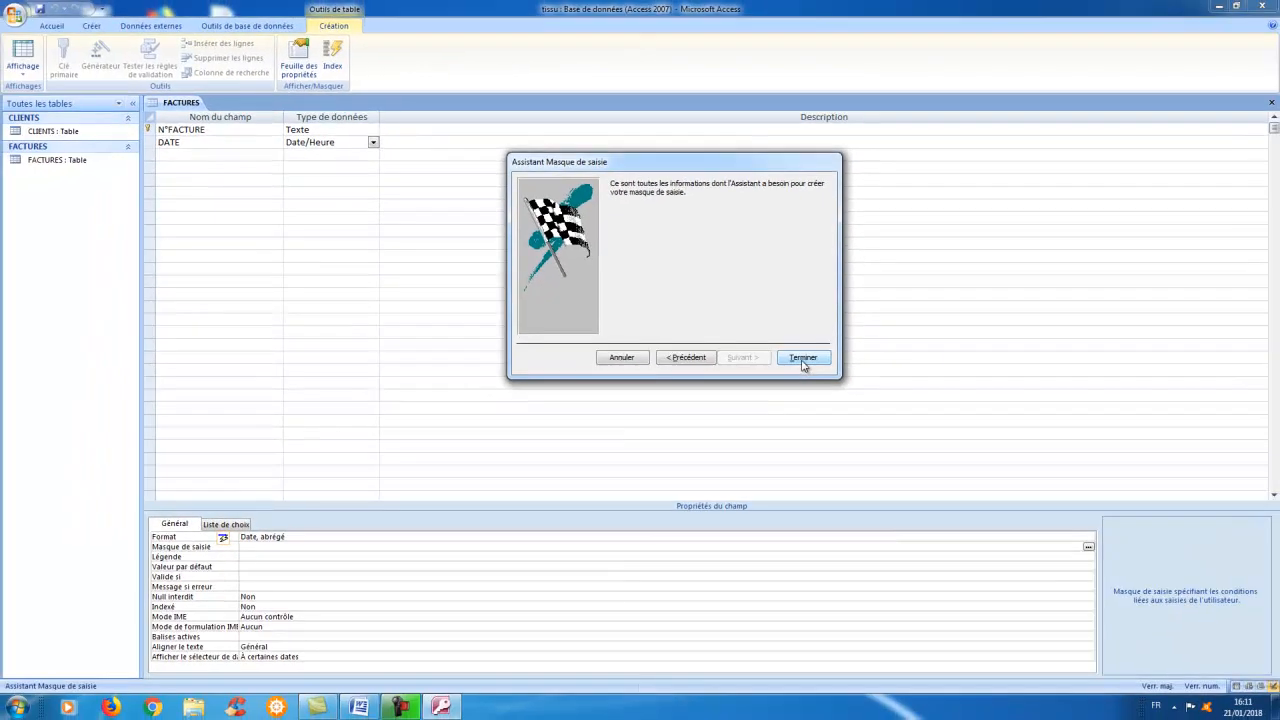
left_click(803, 358)
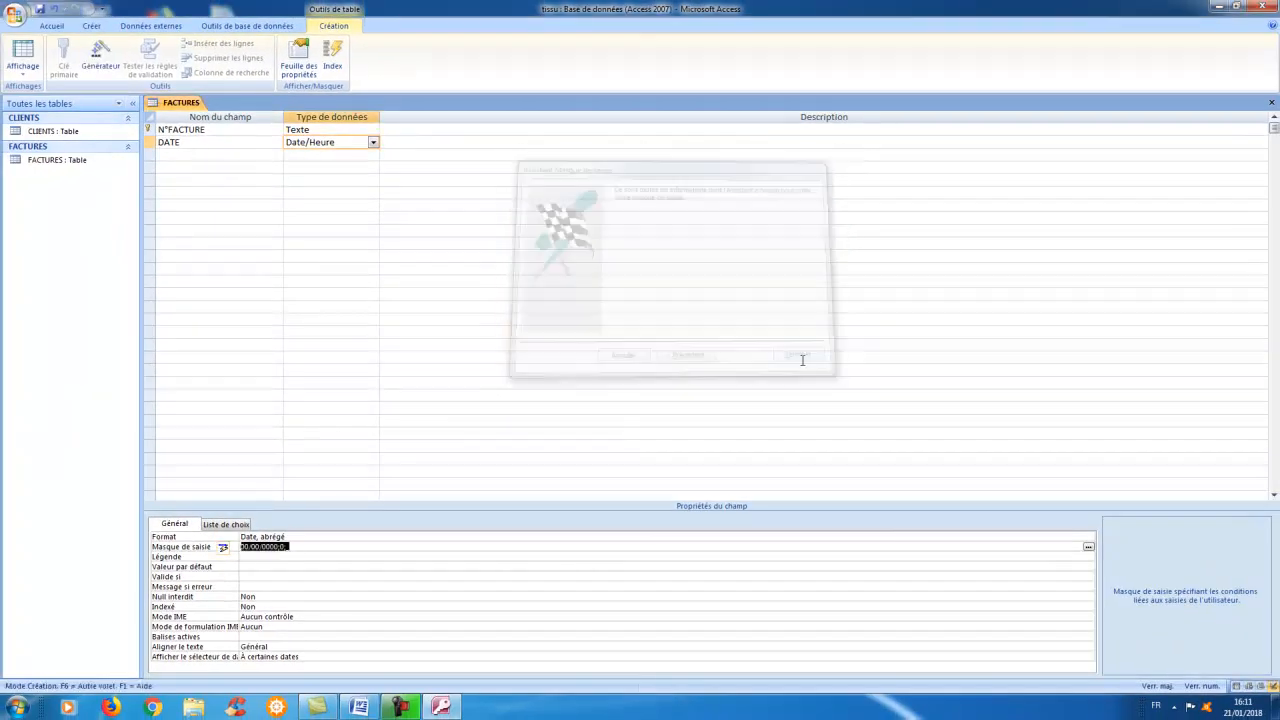
Step: Add a field named MONTANT below DATE with the data type Monétaire
left_click(221, 157)
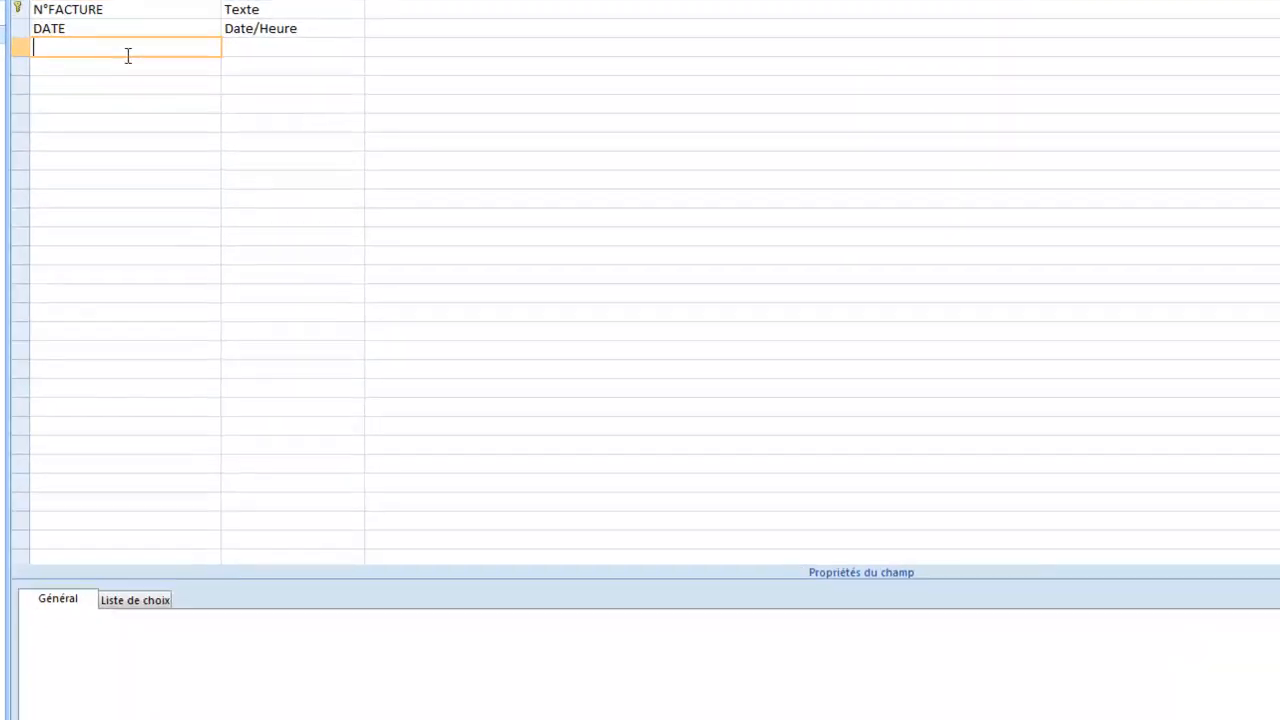
type("MONTANT")
key("Tab")
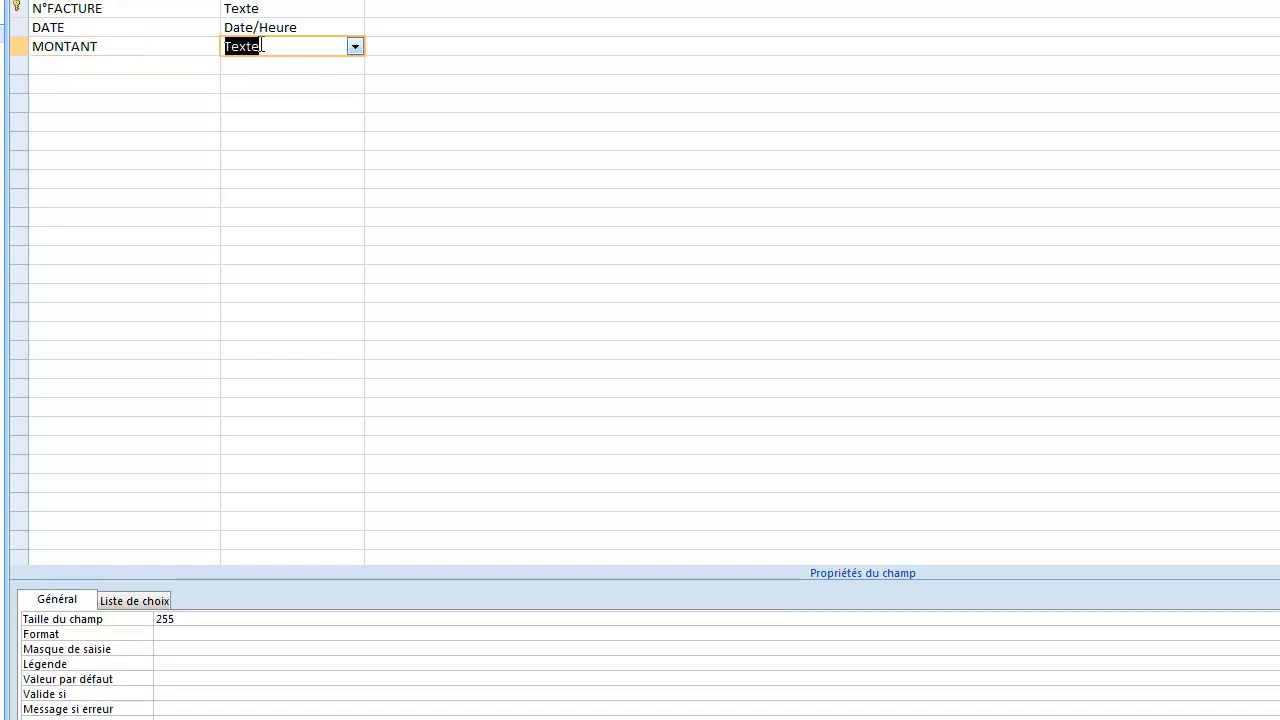
left_click(354, 47)
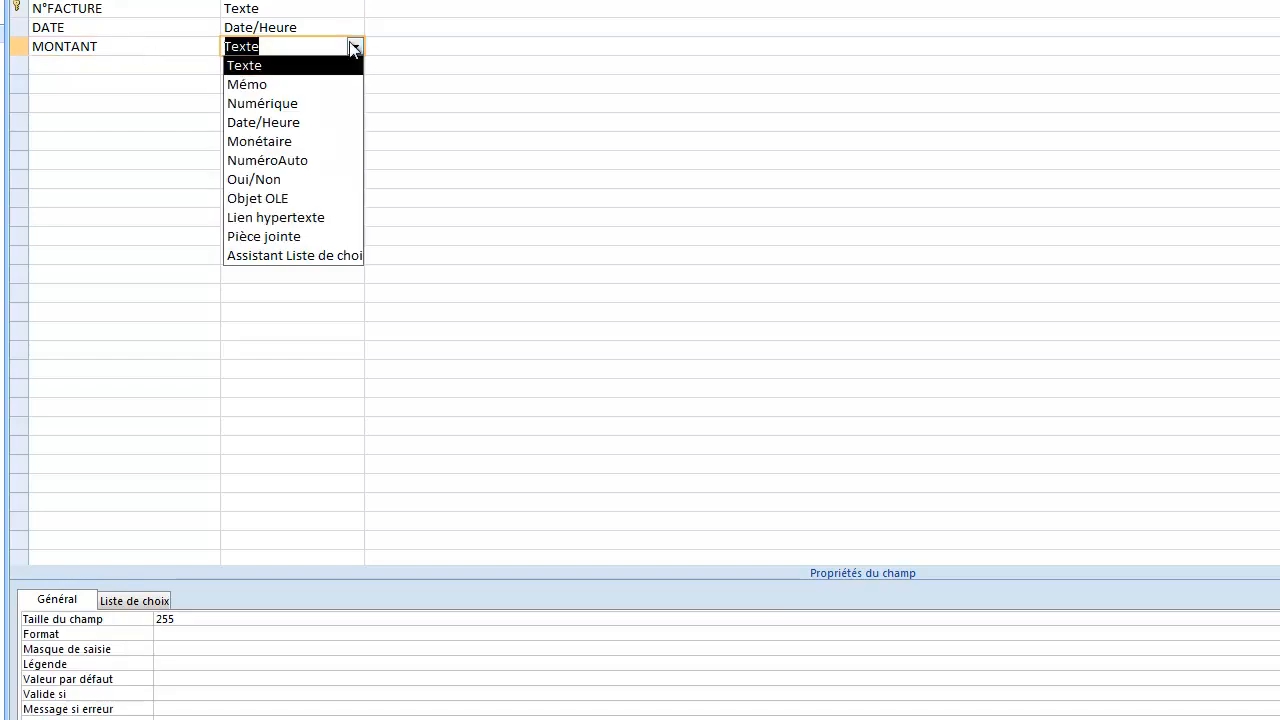
left_click(323, 141)
Step: Choose the Monétaire format for the MONTANT field and set its decimal places to 2
left_click(397, 620)
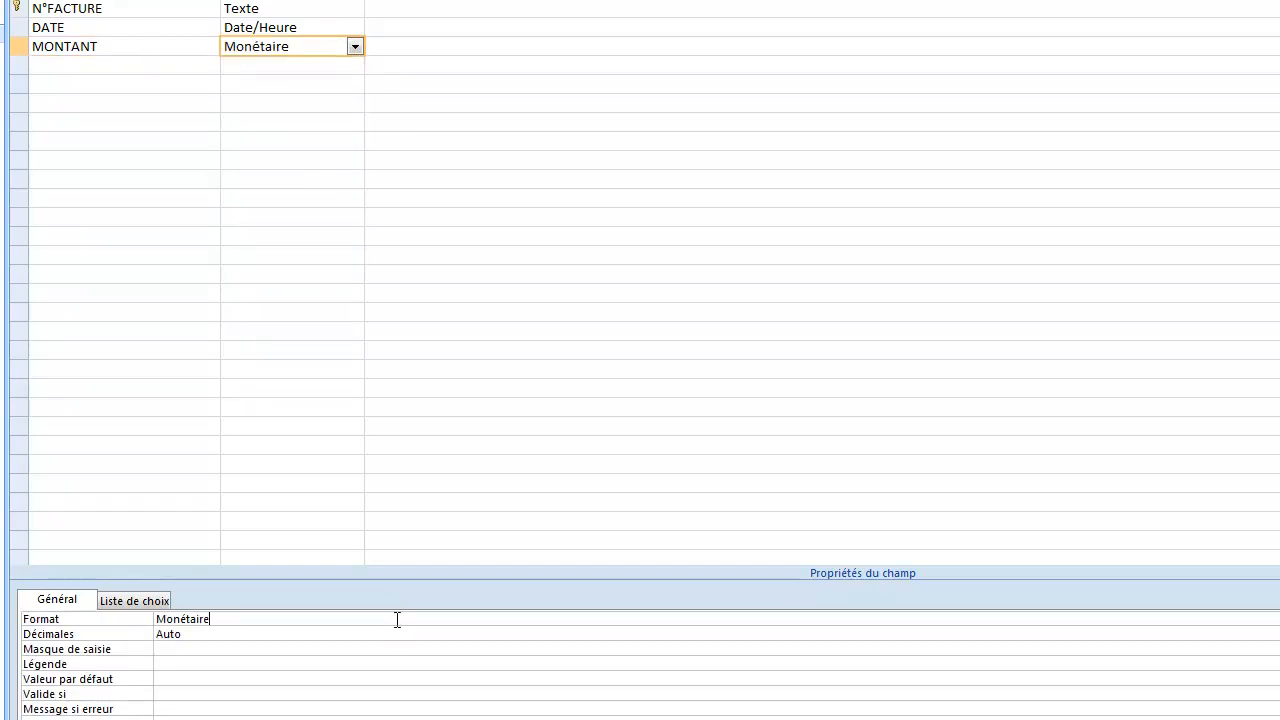
left_click(1279, 619)
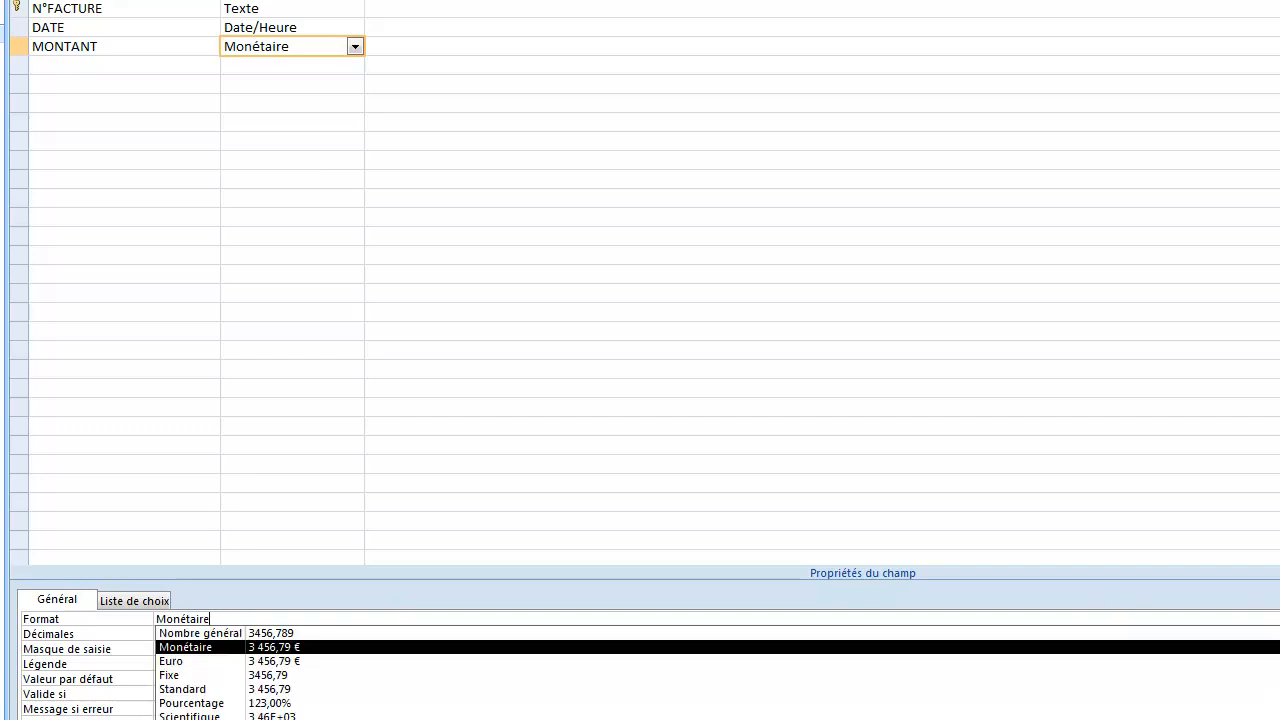
left_click(1086, 649)
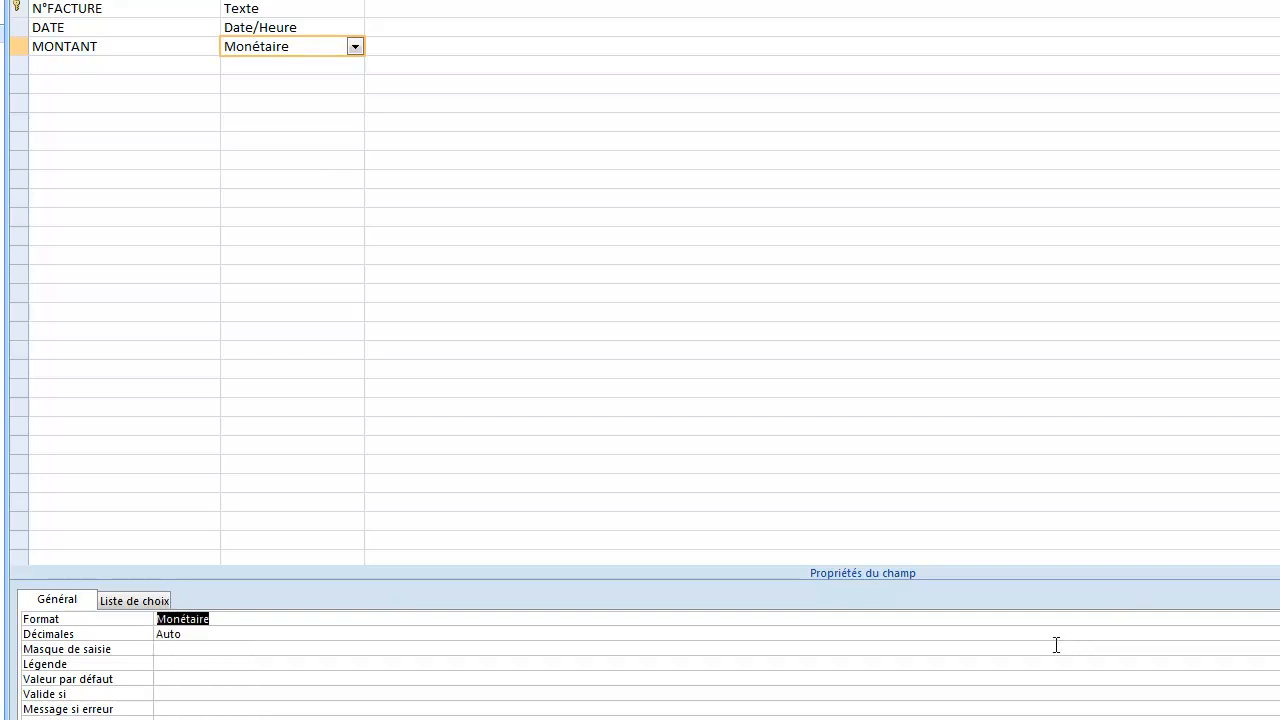
left_click(1066, 635)
left_click(1279, 634)
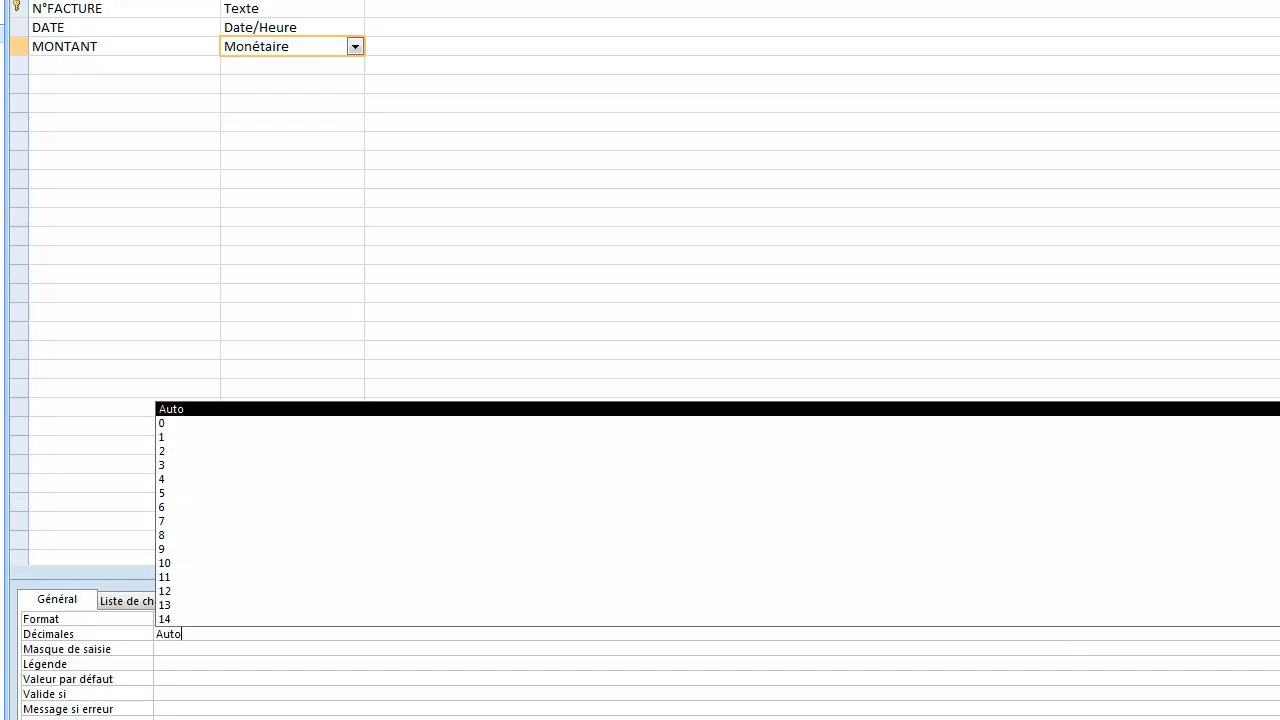
left_click(560, 457)
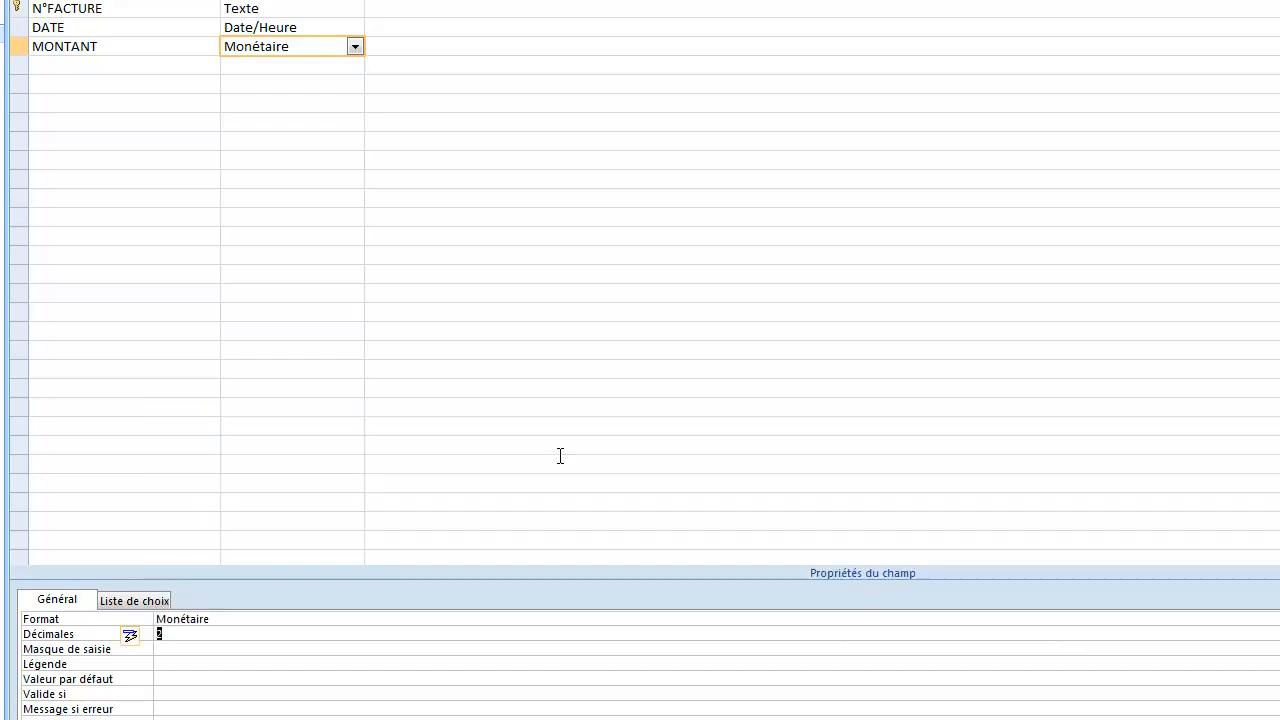
Step: Add a Numérique field named N°CLIENT below MONTANT, and save the FACTURES table while switching it to Datasheet view
left_click(134, 66)
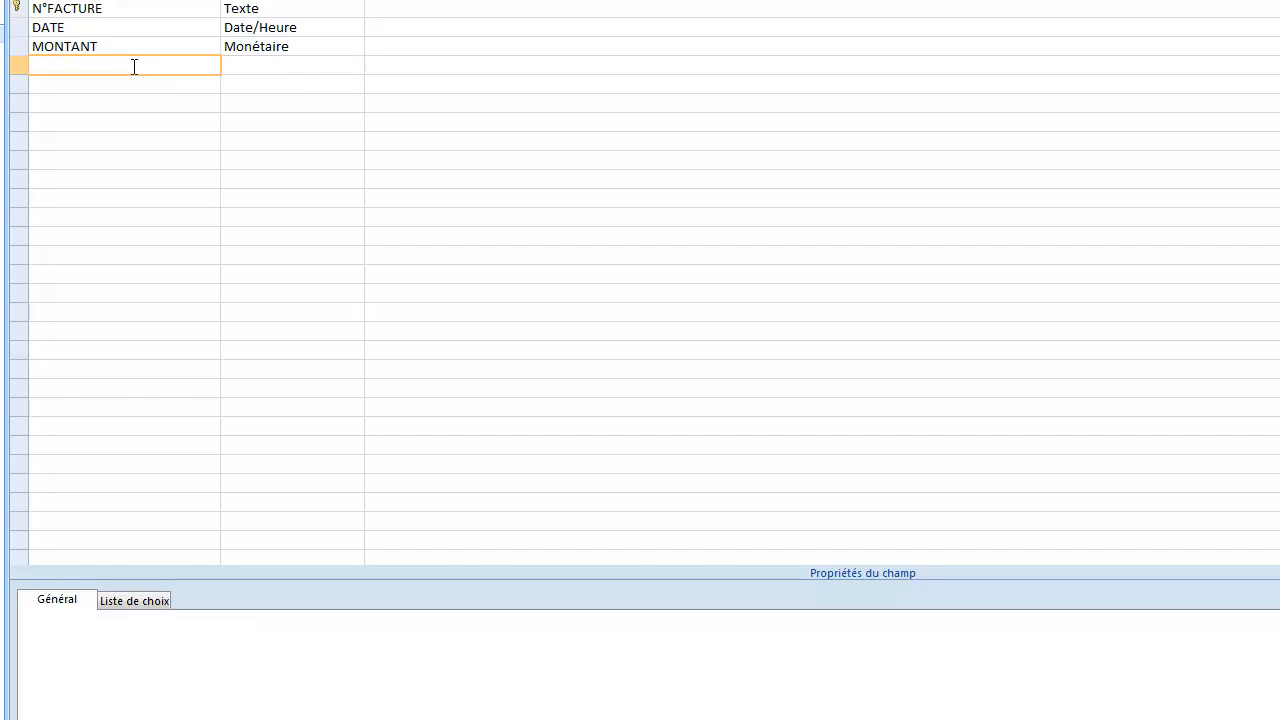
type("N°CLIENT")
left_click(242, 65)
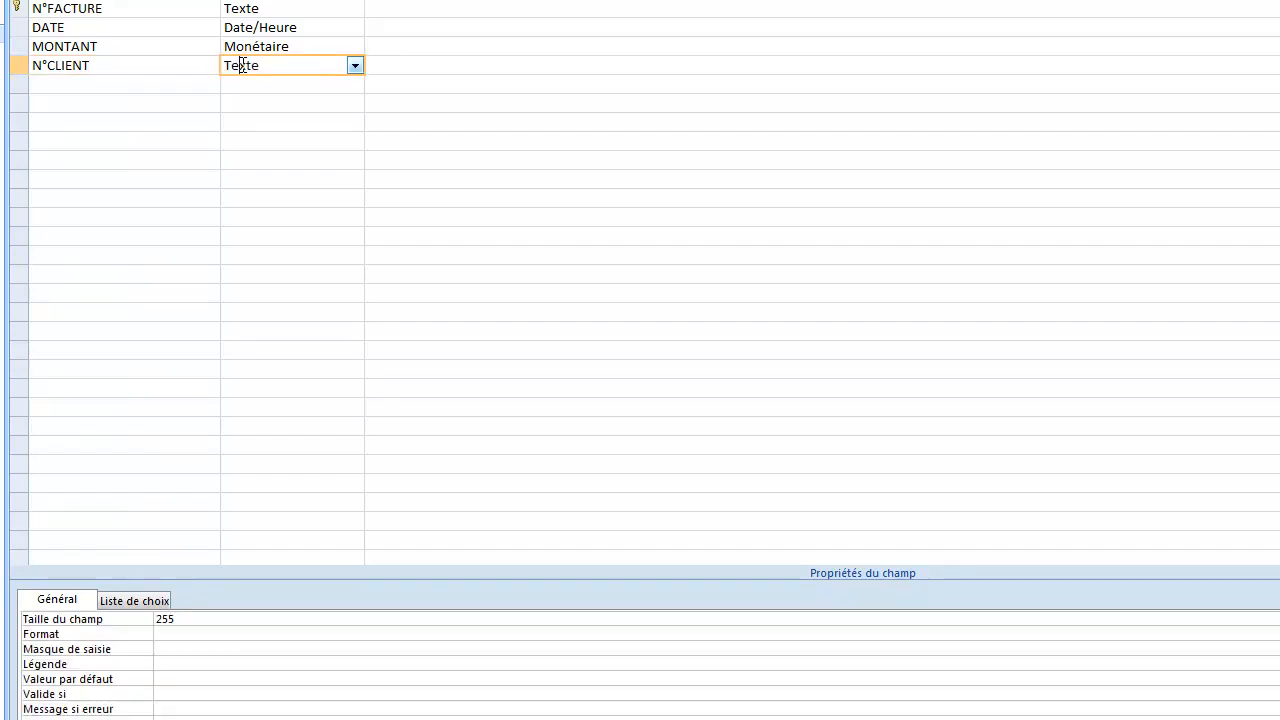
left_click(355, 66)
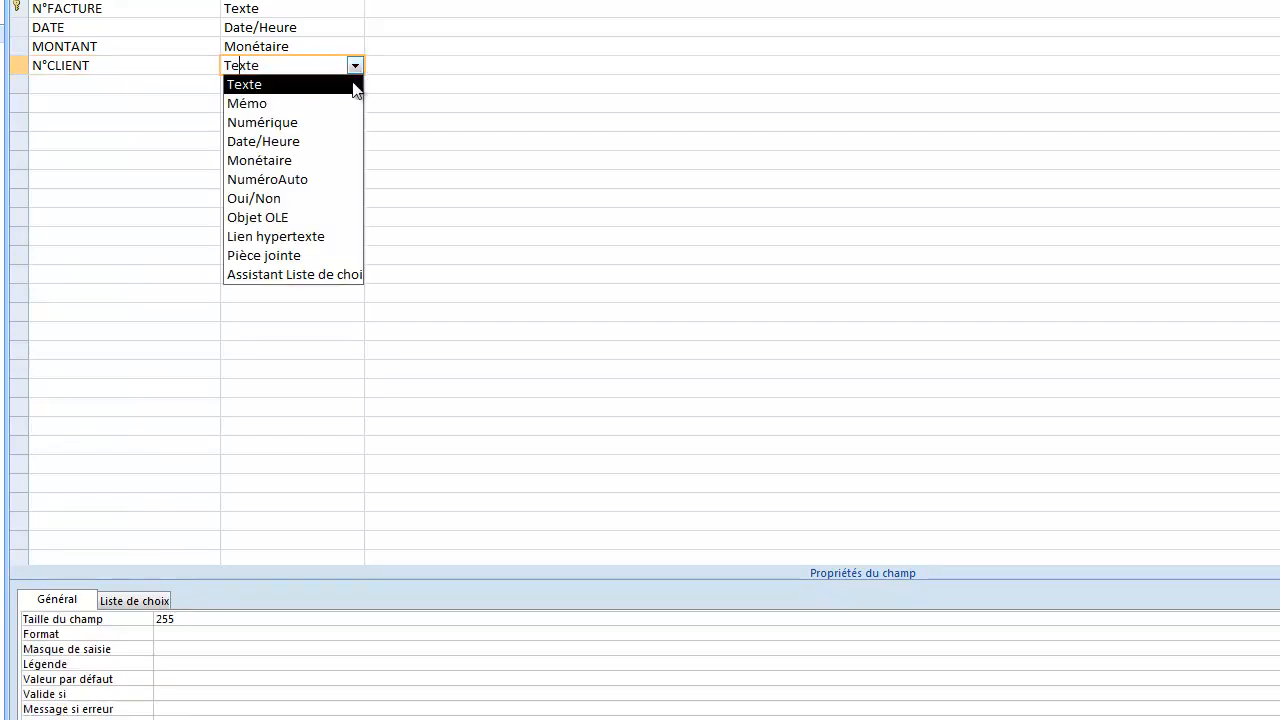
left_click(336, 122)
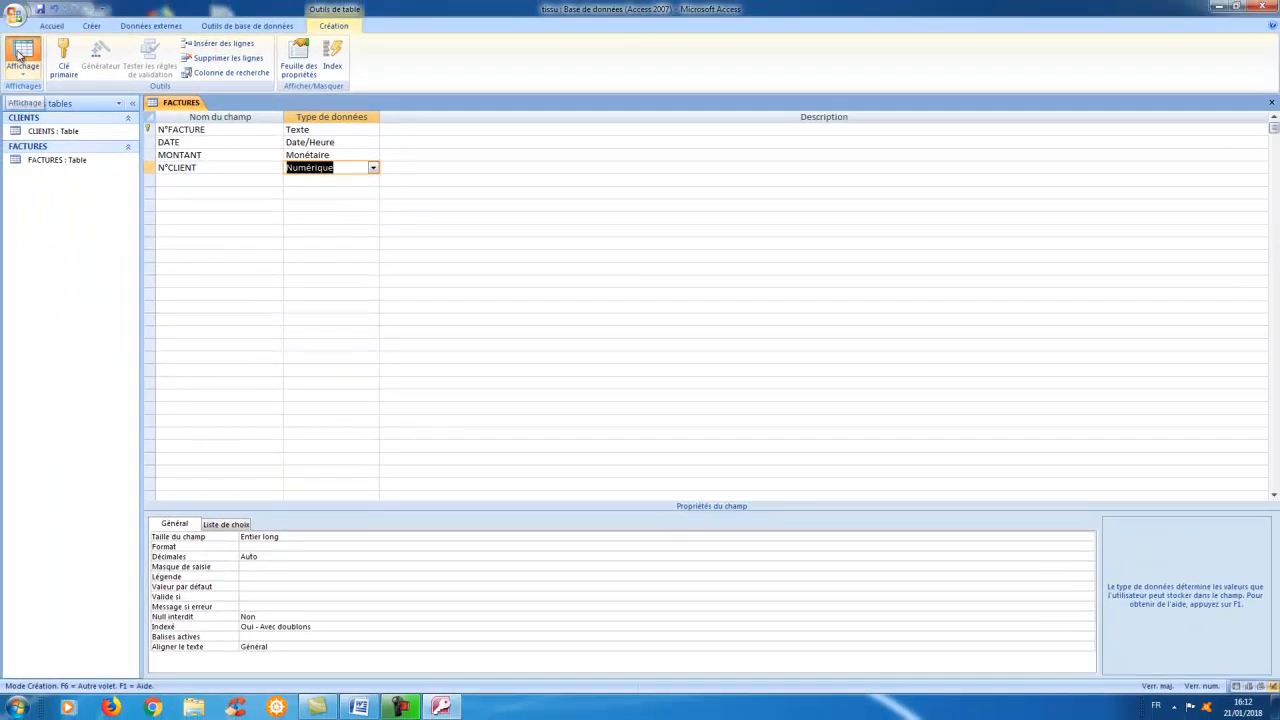
left_click(19, 55)
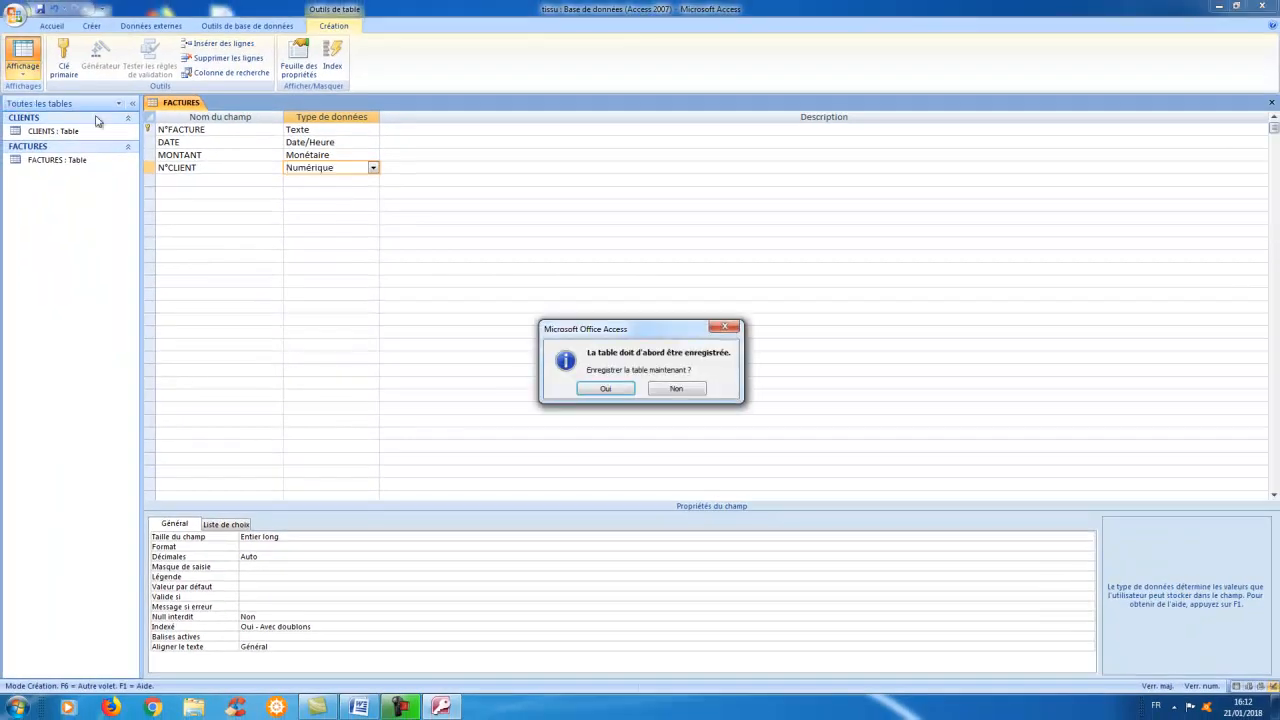
left_click(603, 394)
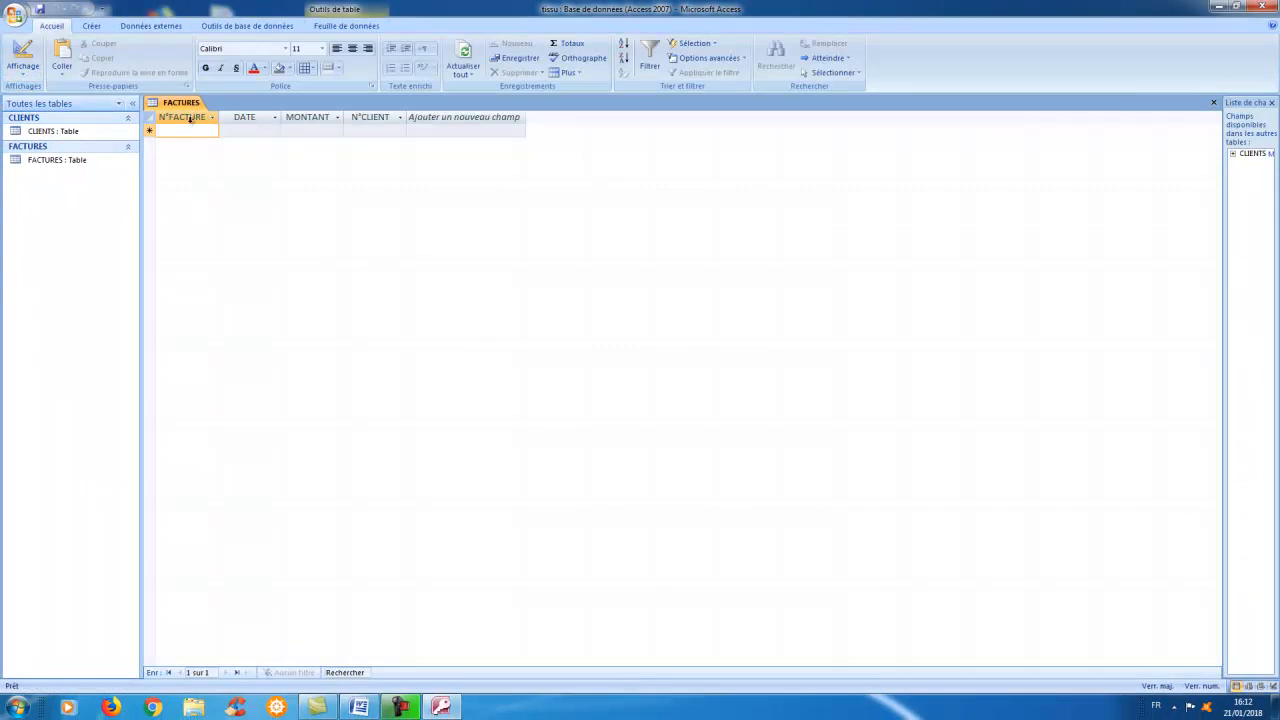